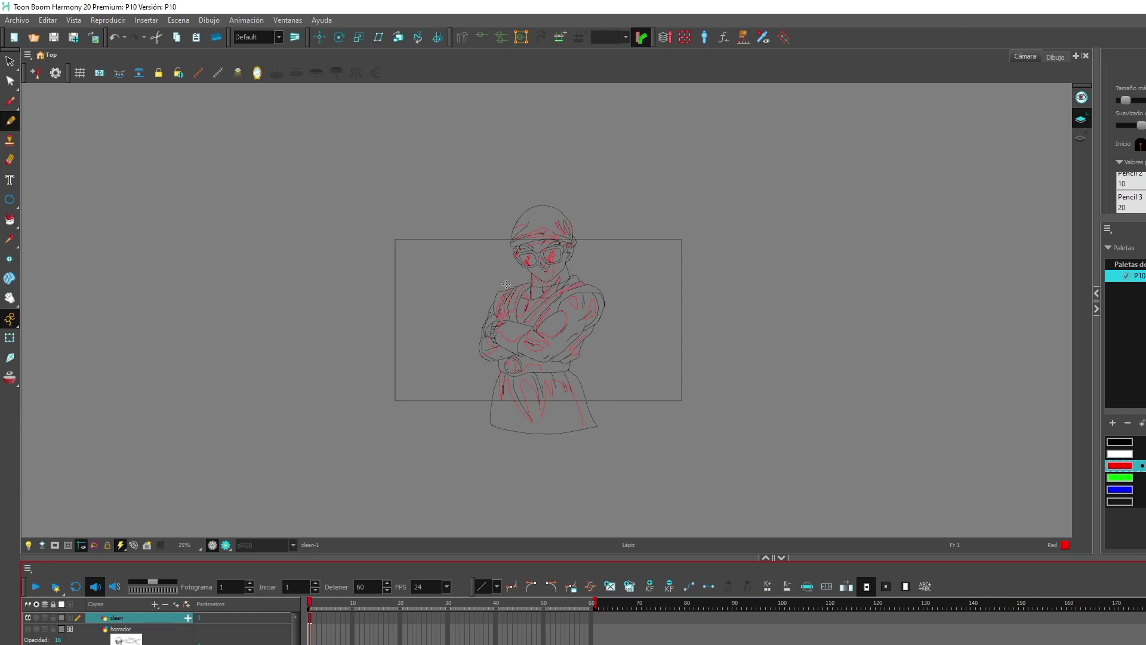
# Enlarge the camera view and import gohan.jpg into a single new layer named gohan, keeping the original bitmap
pyautogui.scroll(2, 506, 285)
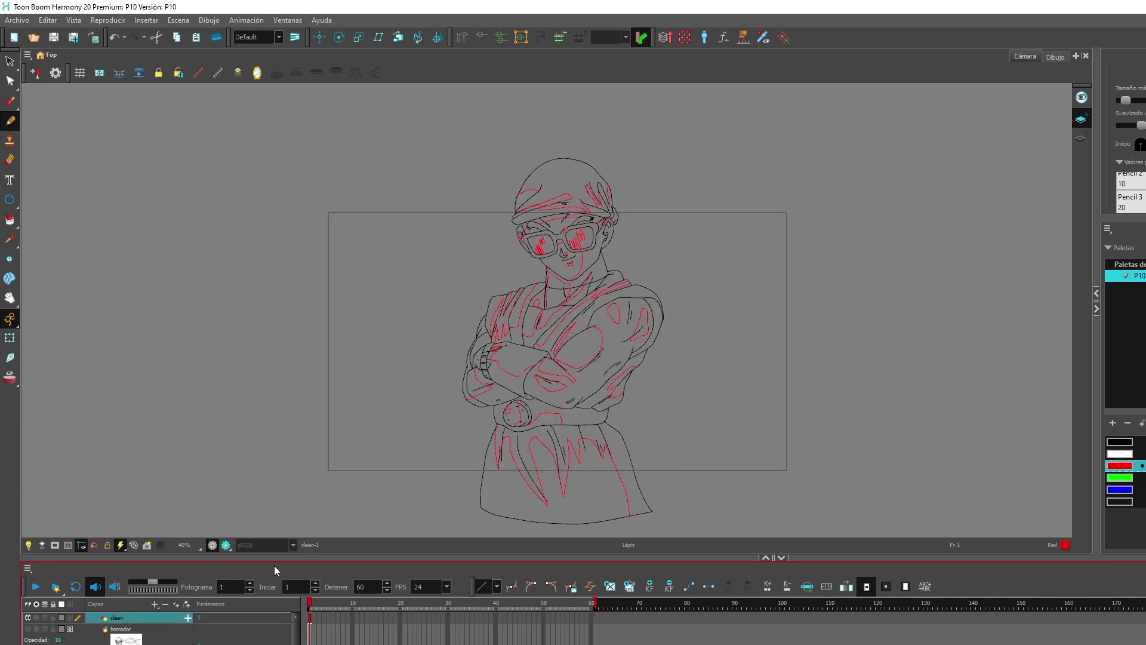
pyautogui.moveTo(276, 561); pyautogui.dragTo(276, 640)
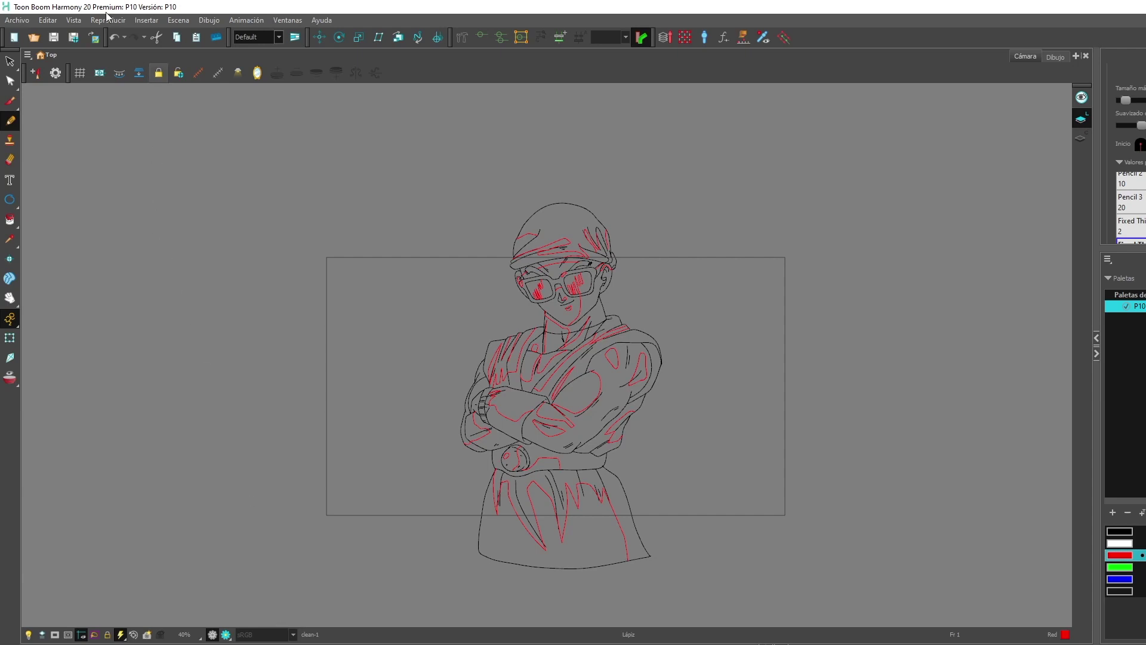
pyautogui.click(13, 20)
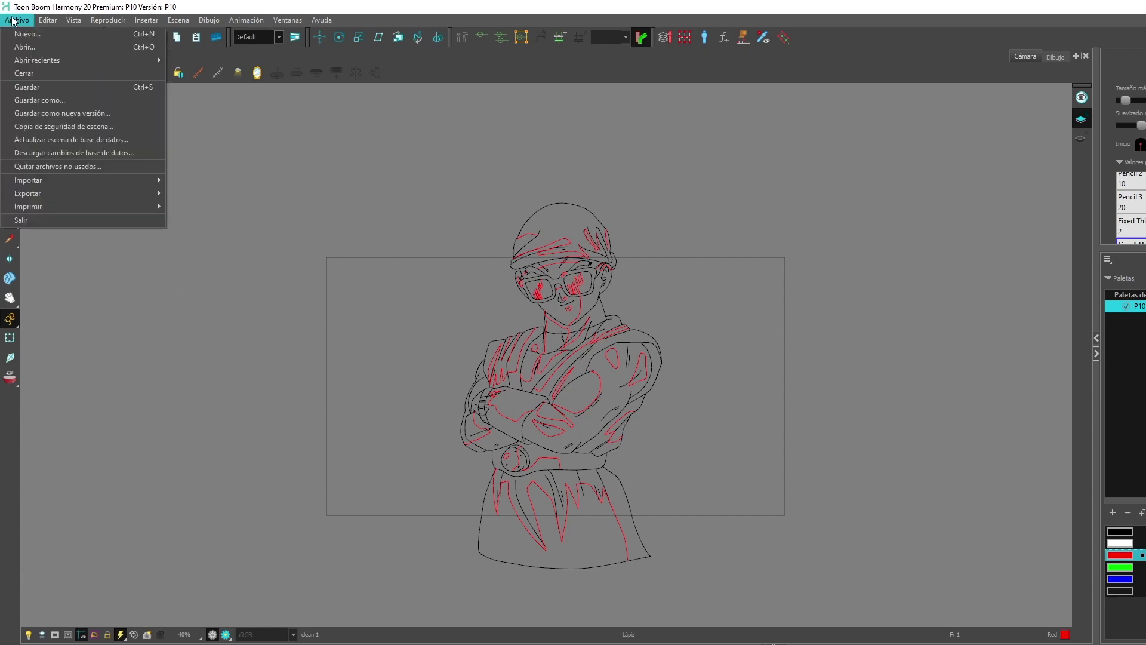
pyautogui.moveTo(124, 181)
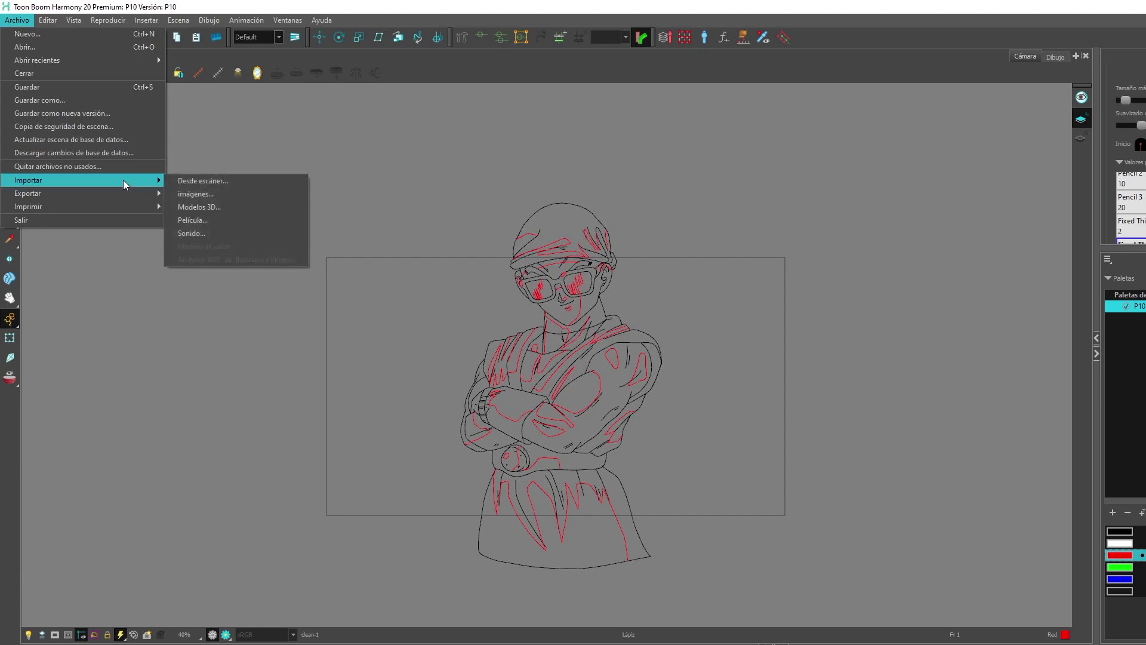
pyautogui.click(219, 194)
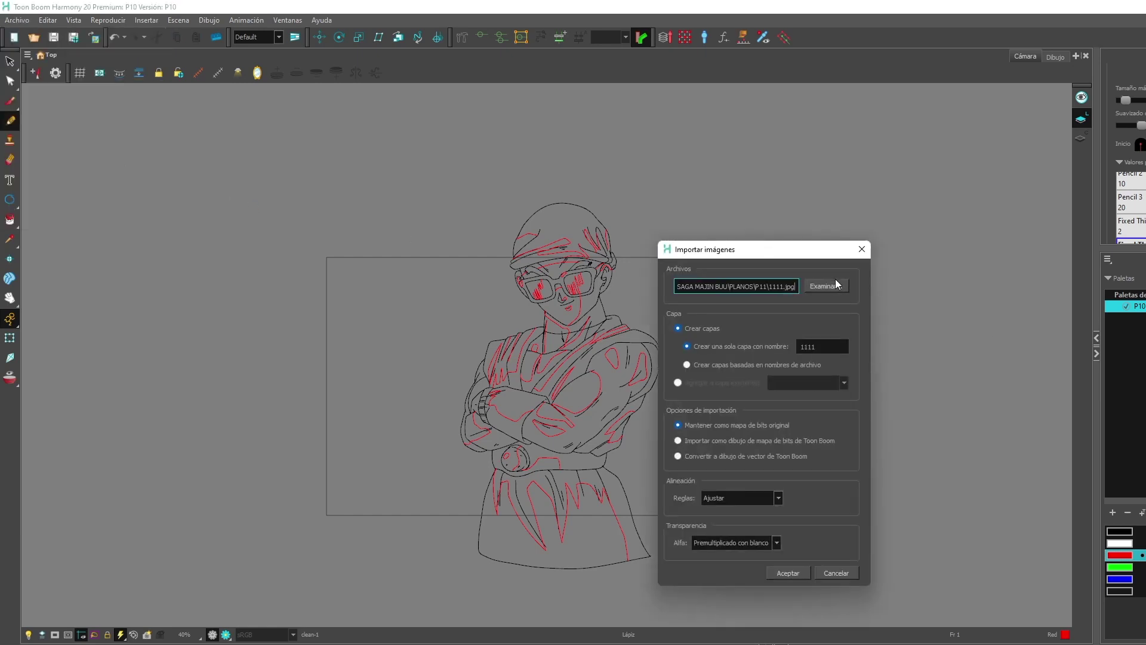
pyautogui.click(832, 286)
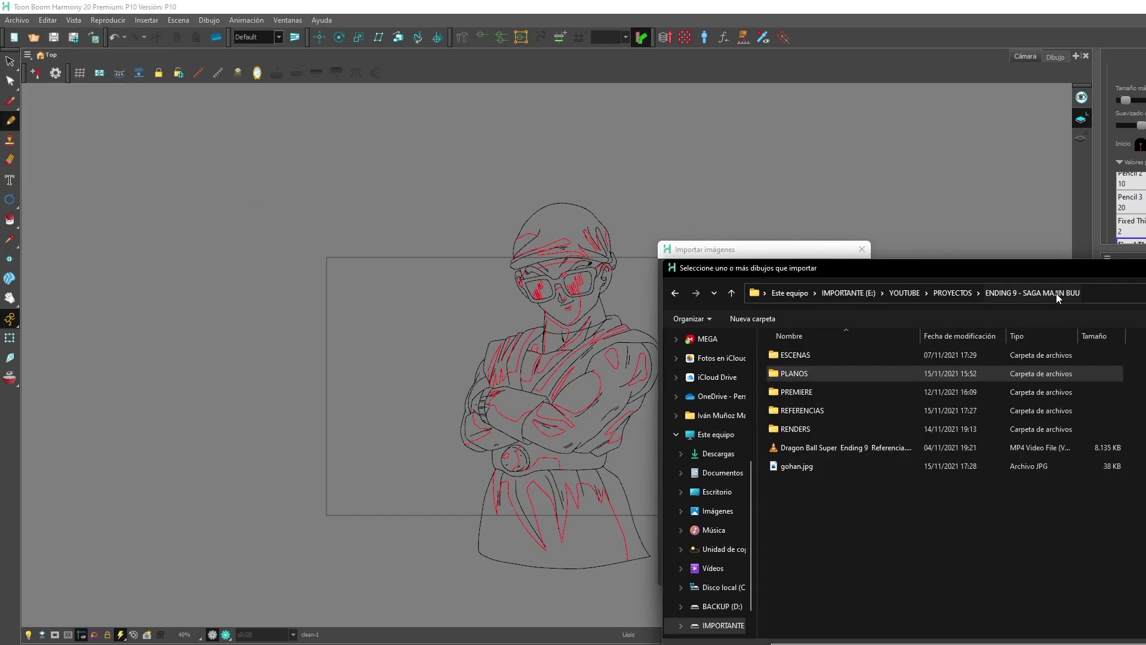
pyautogui.click(797, 465)
pyautogui.press('Return')
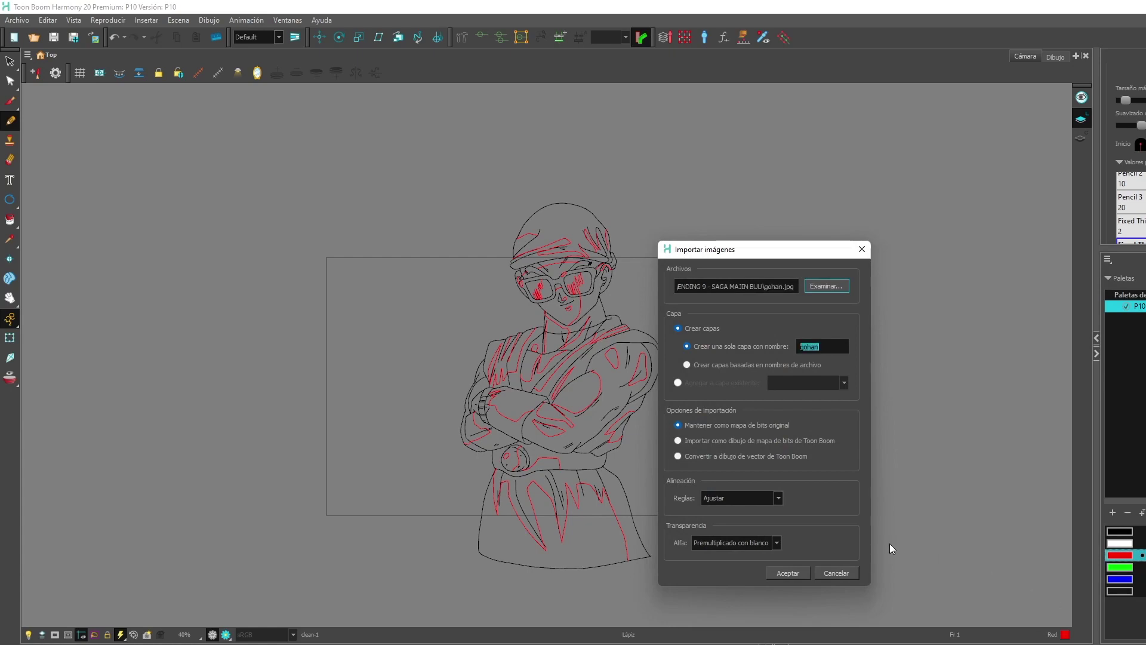
pyautogui.click(789, 572)
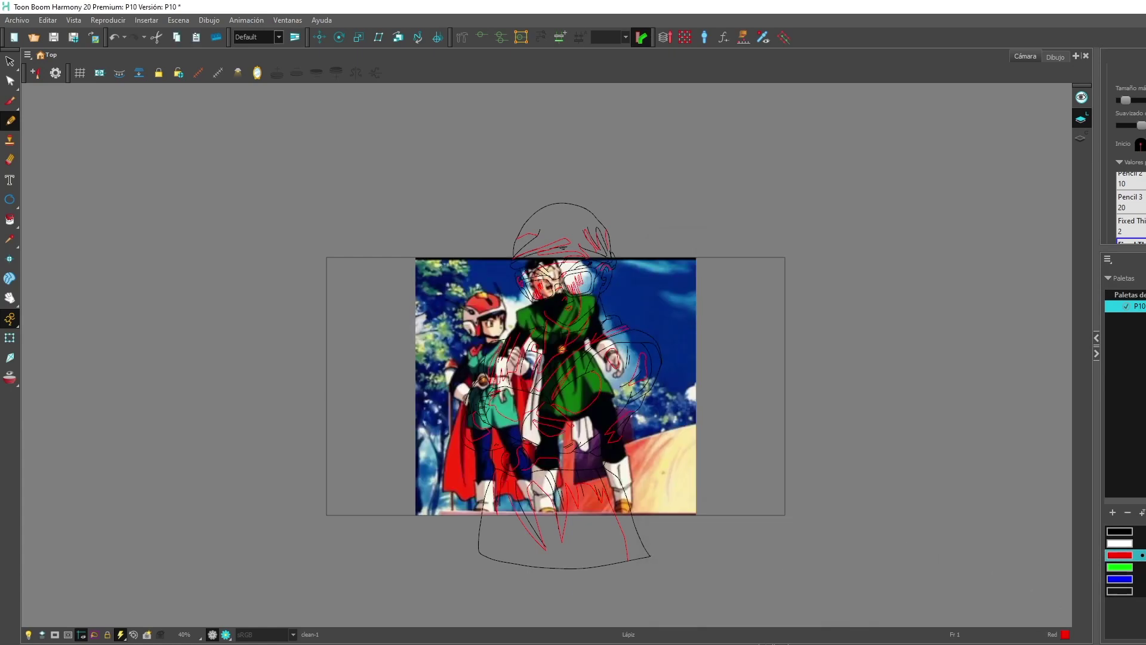
# Move the imported reference image beside the character drawing and create a color palette named Gohan
pyautogui.hotkey('shift', 't')
pyautogui.moveTo(657, 370); pyautogui.dragTo(962, 255)
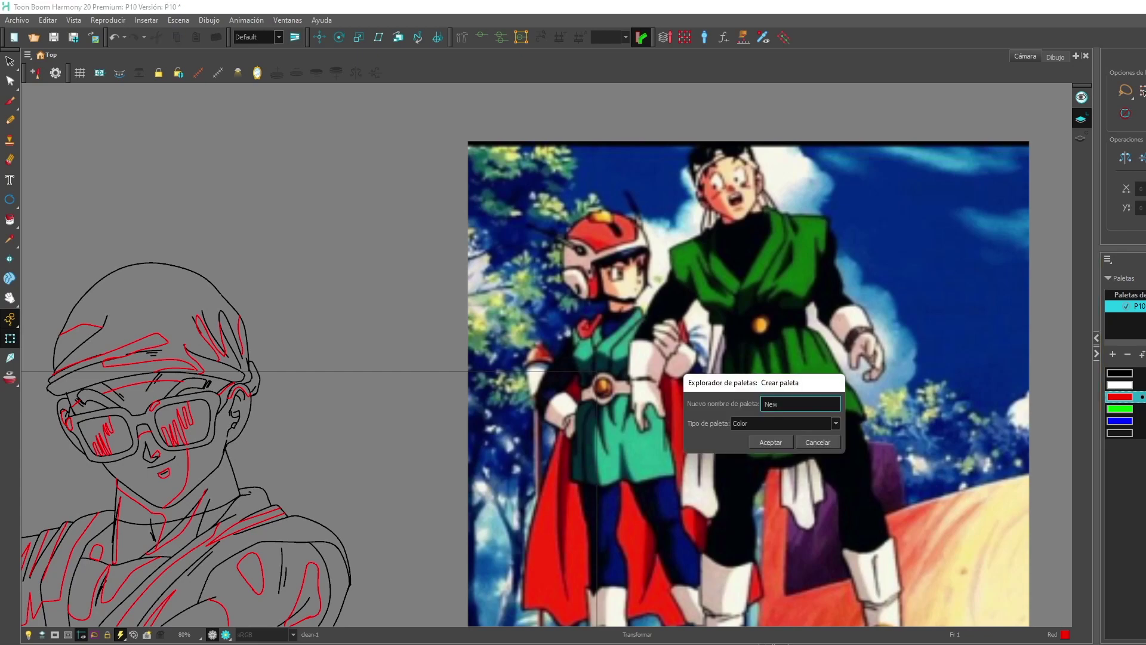
pyautogui.moveTo(792, 404); pyautogui.dragTo(722, 405)
pyautogui.write('Gohan')
pyautogui.click(768, 441)
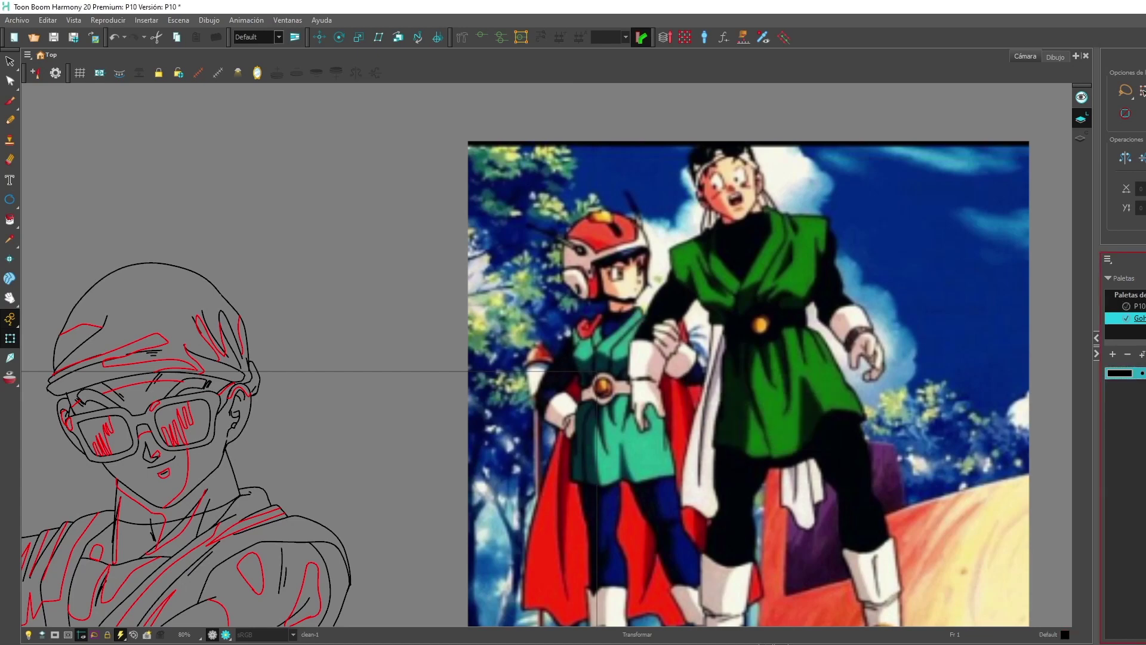
# Add a swatch named ojos to the Gohan palette, sampling its color from the eye white in the reference image
pyautogui.click(1113, 354)
pyautogui.doubleClick(1122, 385)
pyautogui.scroll(2, 825, 147)
pyautogui.moveTo(1145, 211); pyautogui.dragTo(1058, 72)
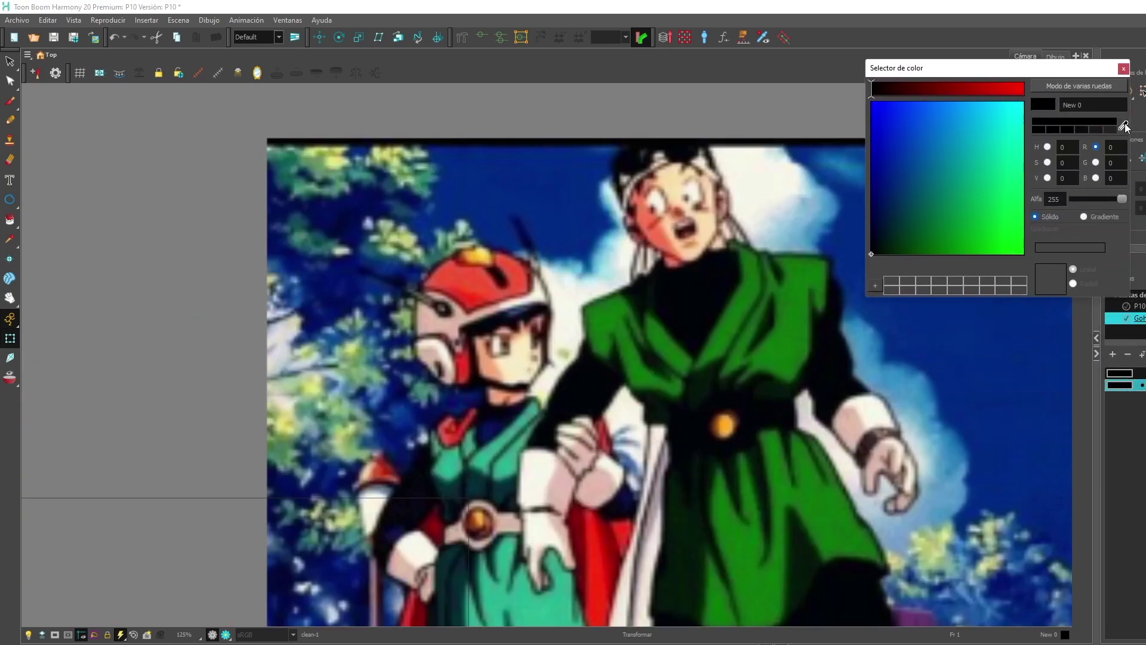
pyautogui.click(1124, 126)
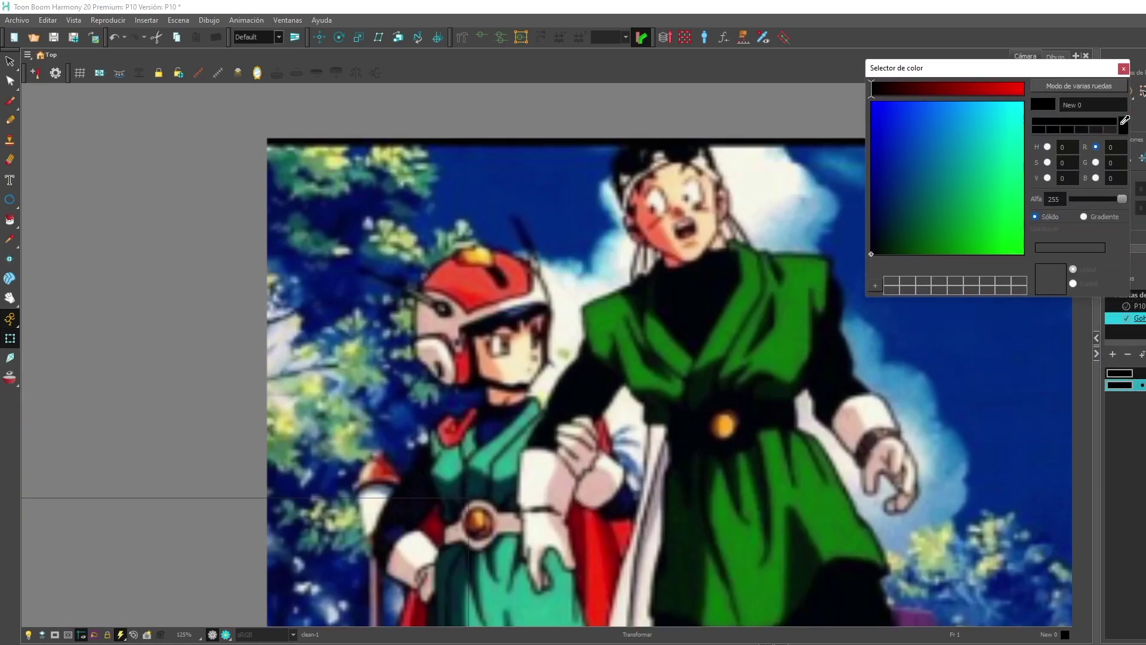
pyautogui.click(699, 184)
pyautogui.click(1102, 100)
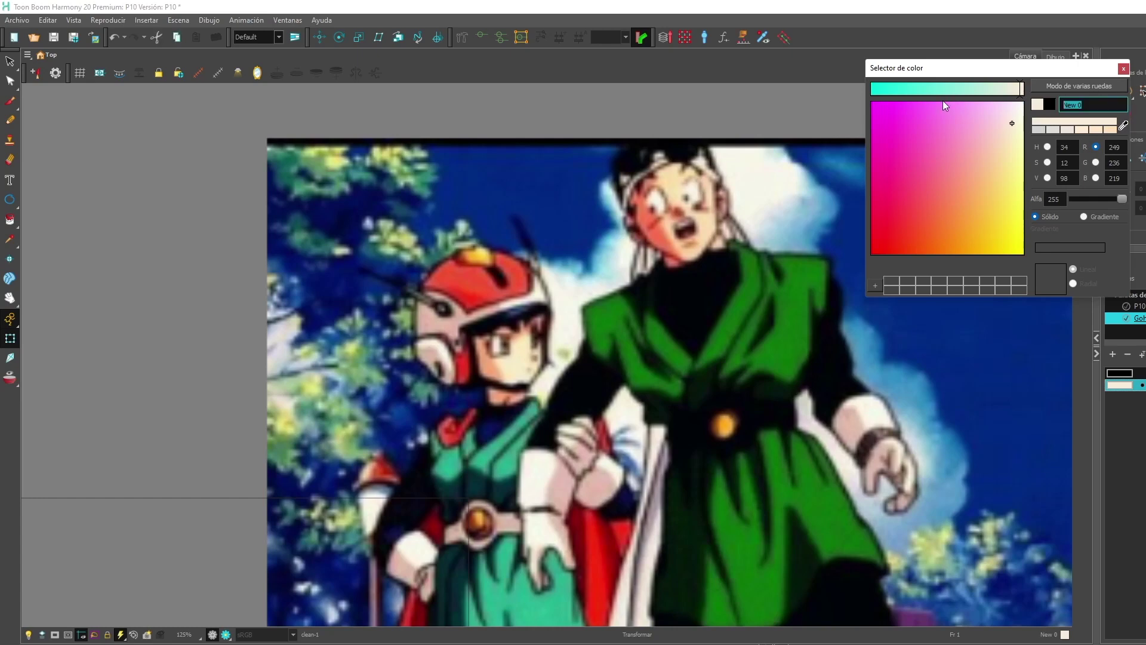
pyautogui.write('ojos')
pyautogui.press('Return')
# Add a swatch named piel with the light skin tone sampled from the green-clad character's face
pyautogui.click(1113, 356)
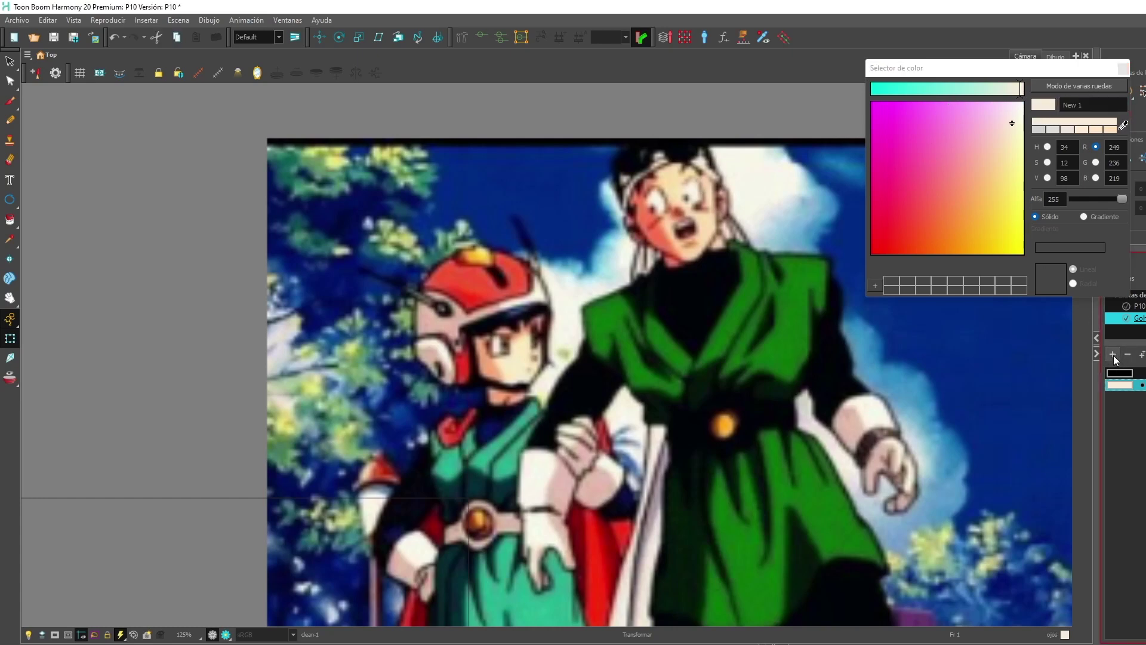
pyautogui.click(1126, 126)
pyautogui.click(677, 179)
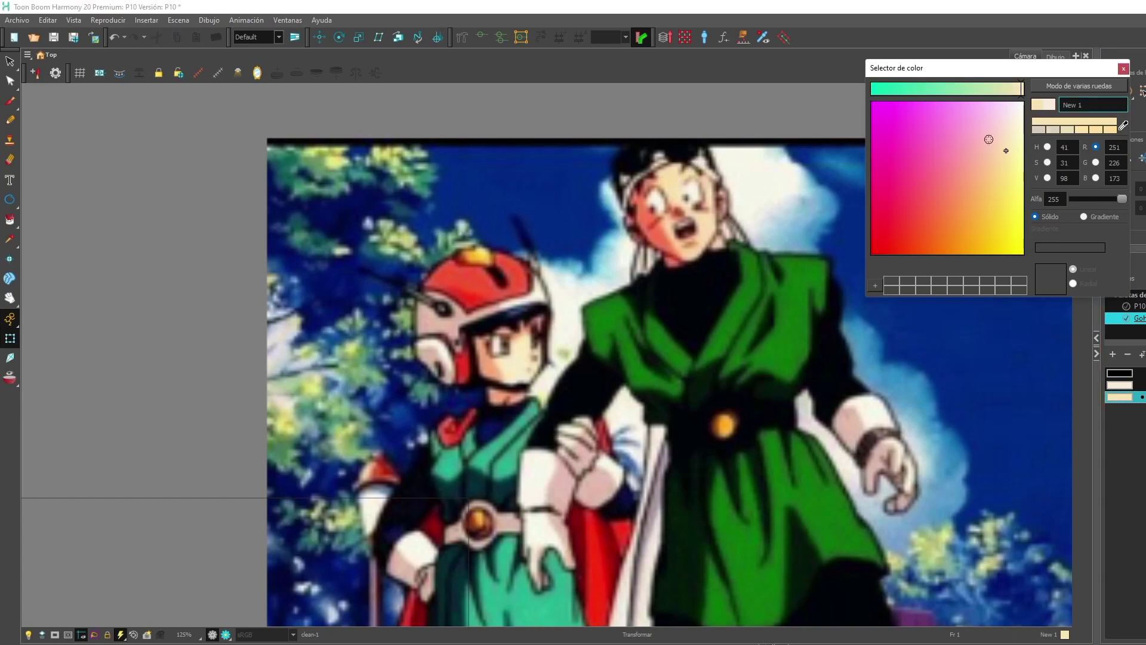
pyautogui.moveTo(1104, 110); pyautogui.dragTo(999, 94)
pyautogui.write('piel')
# Add a reddish skin-shadow swatch sampled from the shaded part of the face, using piel in its name
pyautogui.click(1114, 354)
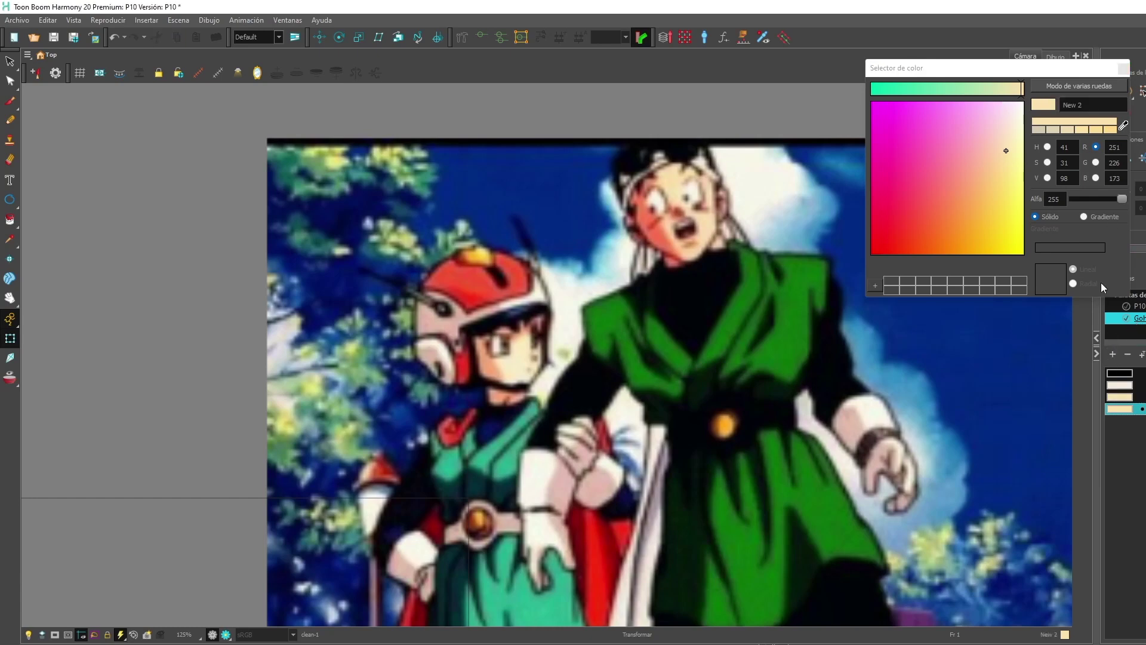
pyautogui.click(1124, 126)
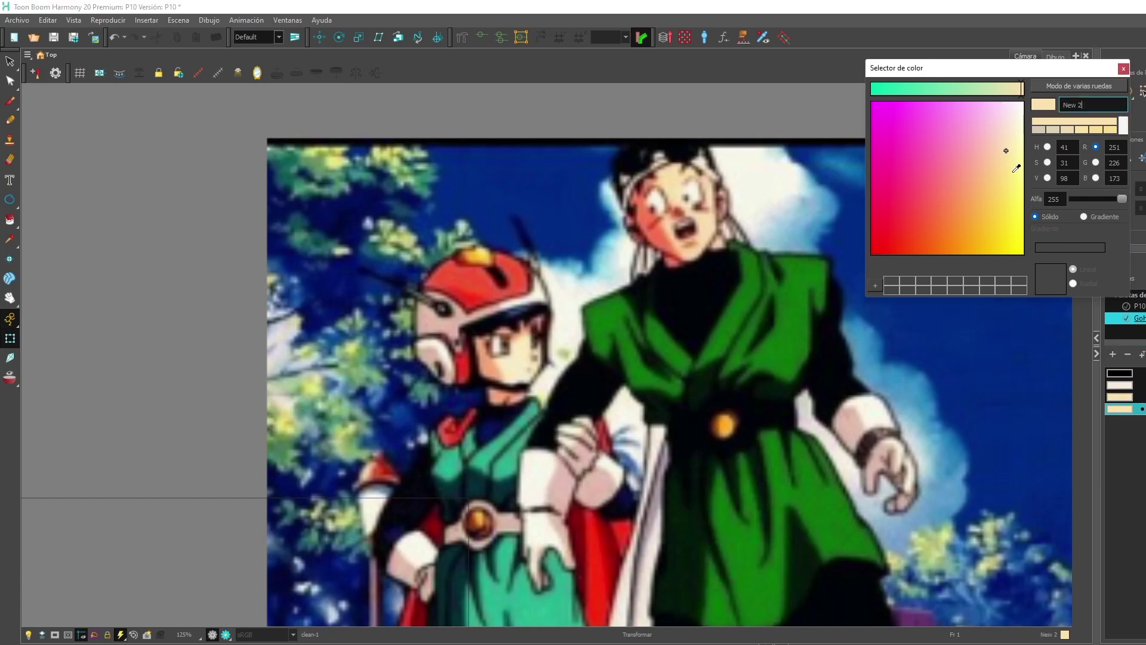
pyautogui.click(657, 236)
pyautogui.moveTo(1097, 107); pyautogui.dragTo(1017, 110)
pyautogui.write('piel')
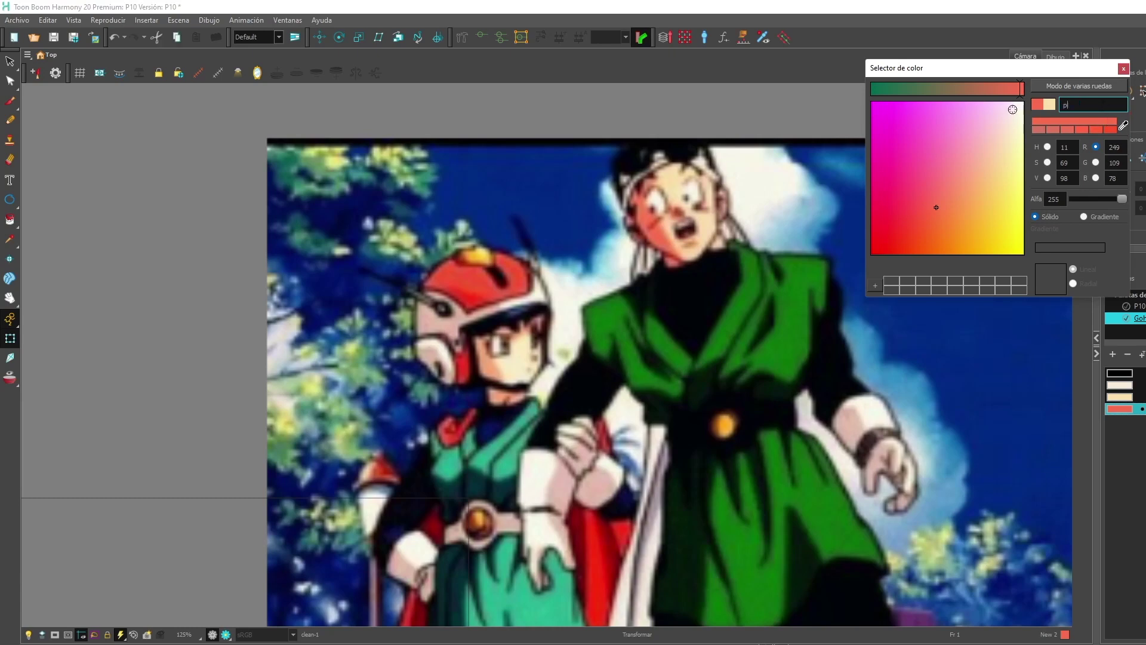
# Add a green swatch named verde sampled from the tunic and a dark green swatch sampled from the tunic's shadow
pyautogui.click(1113, 355)
pyautogui.click(1123, 126)
pyautogui.click(788, 284)
pyautogui.write('verde')
pyautogui.click(1113, 355)
pyautogui.click(1123, 126)
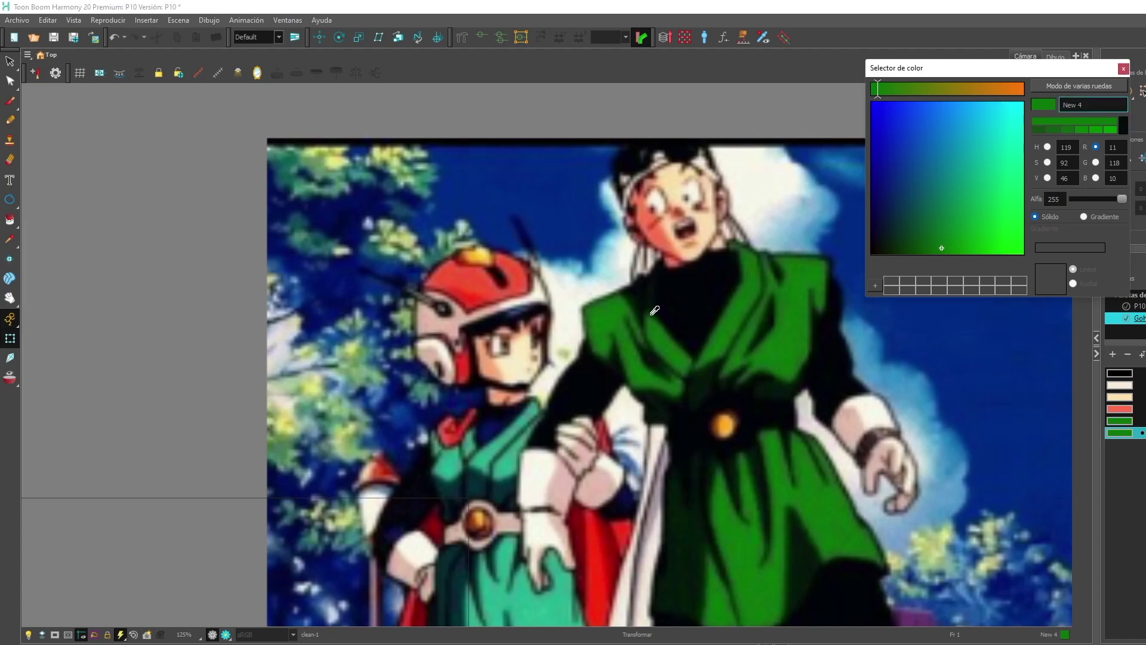
pyautogui.click(652, 313)
# Add light and dark orange swatches sampled from the belt buckle and a black swatch sampled from the sleeve
pyautogui.click(1113, 354)
pyautogui.click(1123, 126)
pyautogui.click(724, 424)
pyautogui.click(1114, 355)
pyautogui.click(1123, 126)
pyautogui.click(719, 434)
pyautogui.click(1114, 355)
pyautogui.click(1123, 126)
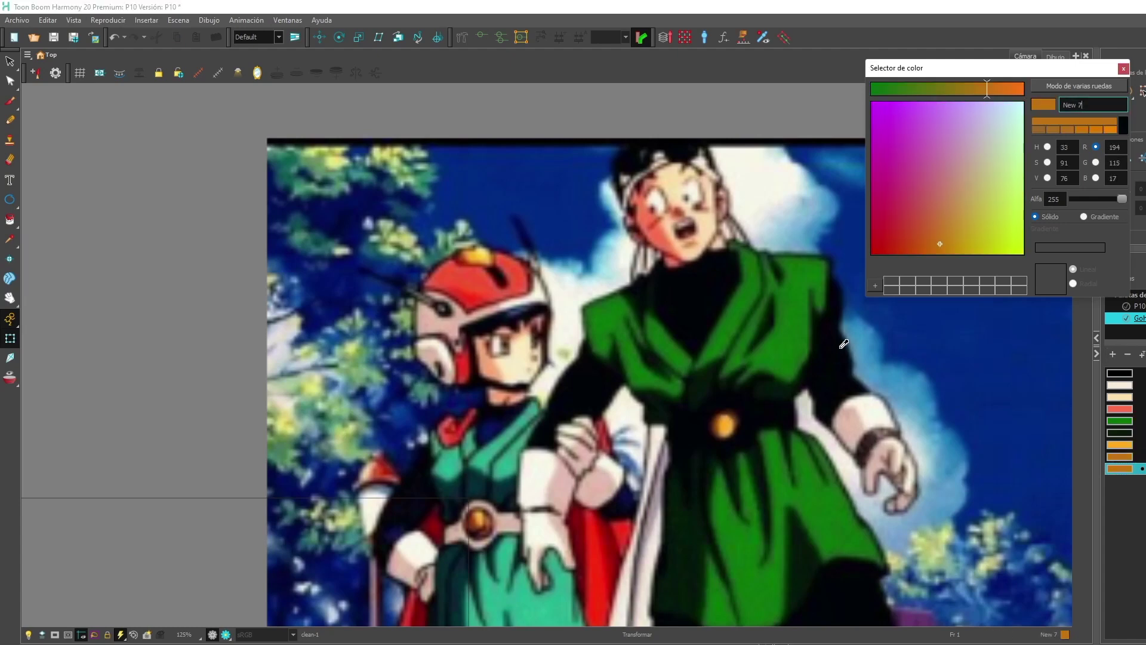
pyautogui.click(840, 354)
# Add white, pinkish, brown and dark brown swatches, plus cream and grey swatches sampled from the white cape
pyautogui.click(1114, 355)
pyautogui.click(1114, 355)
pyautogui.click(1115, 354)
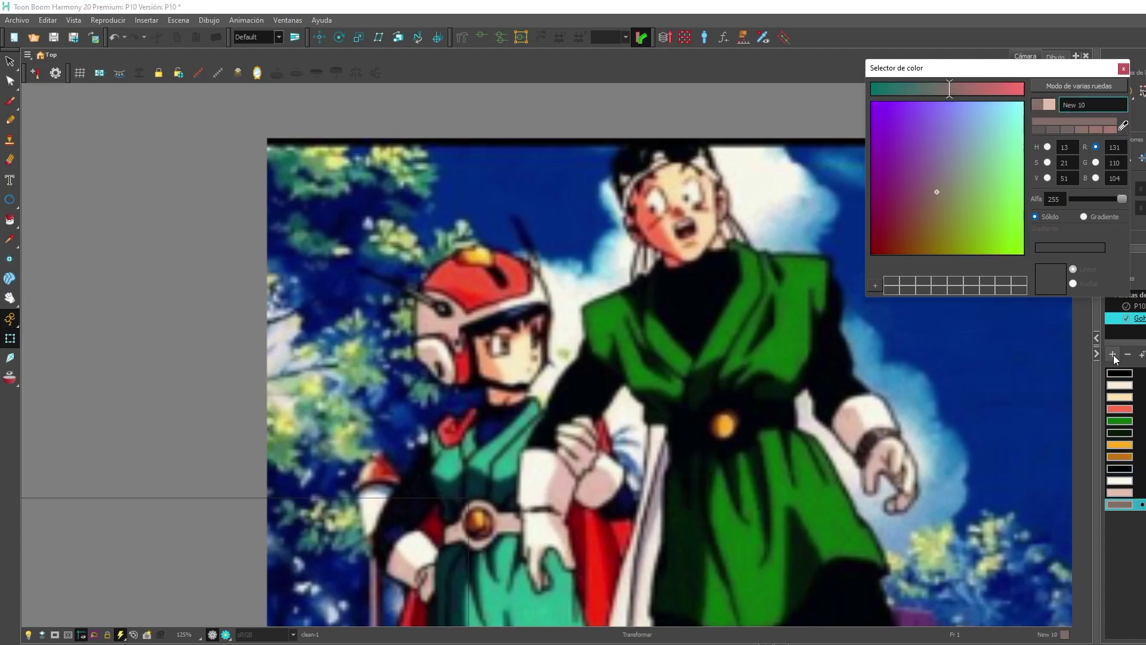
pyautogui.click(1113, 354)
pyautogui.click(1123, 126)
pyautogui.click(645, 497)
pyautogui.click(1113, 354)
pyautogui.click(1123, 126)
pyautogui.click(655, 503)
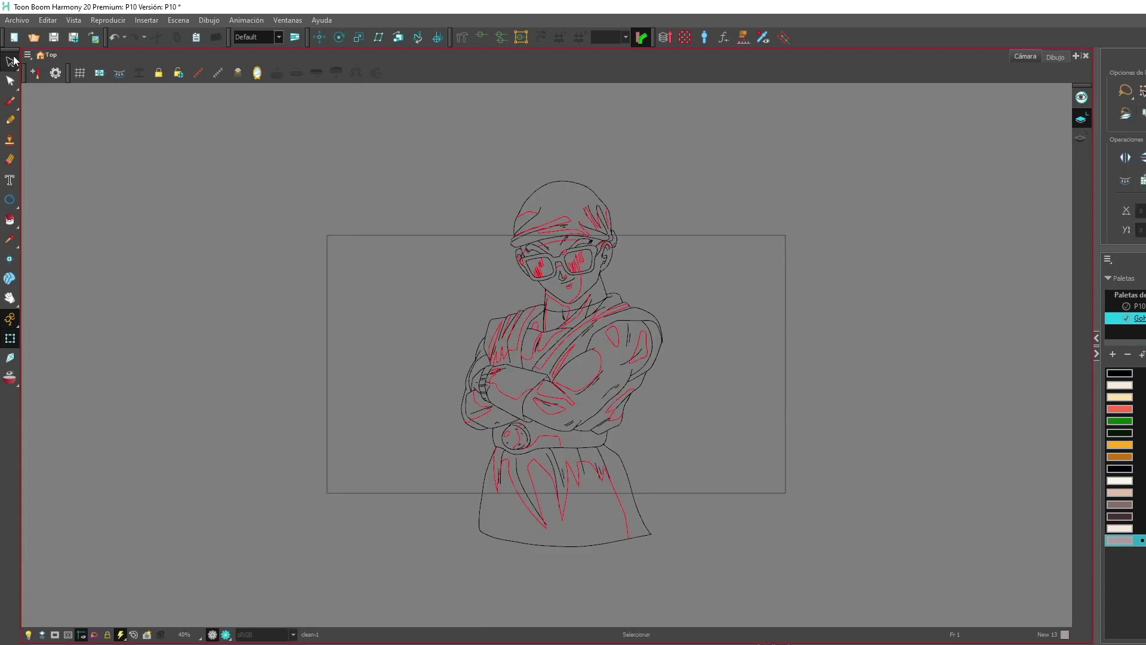
# Select all strokes of the character's line art, create color art from them and switch to the color art layer
pyautogui.click(12, 60)
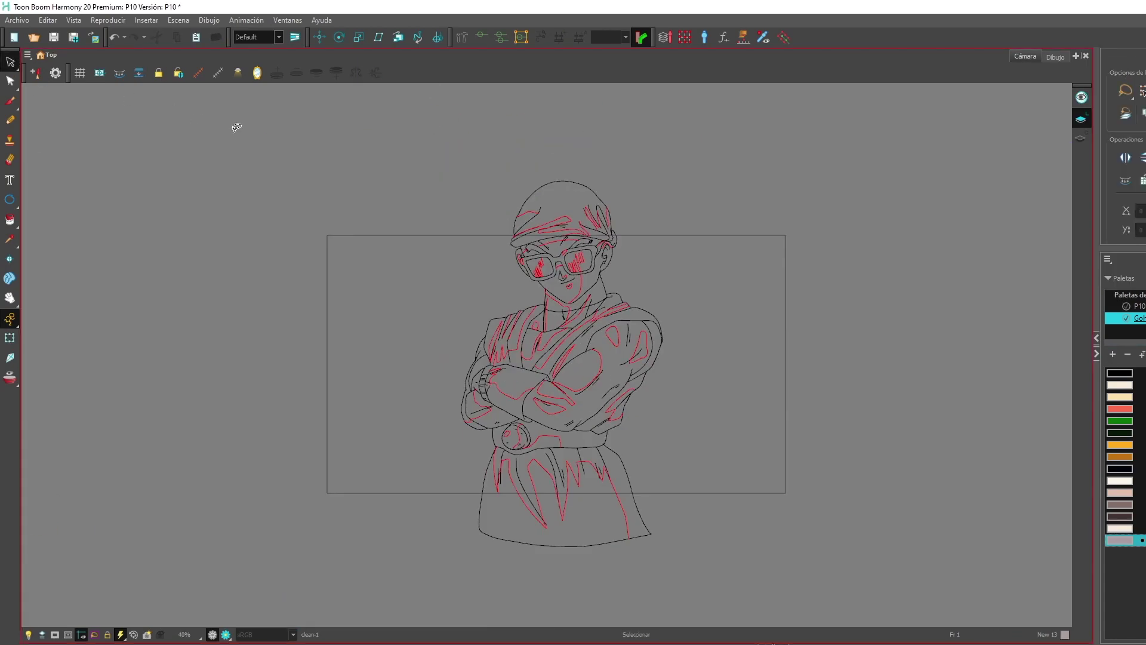
pyautogui.moveTo(239, 123); pyautogui.dragTo(724, 468)
pyautogui.click(274, 164)
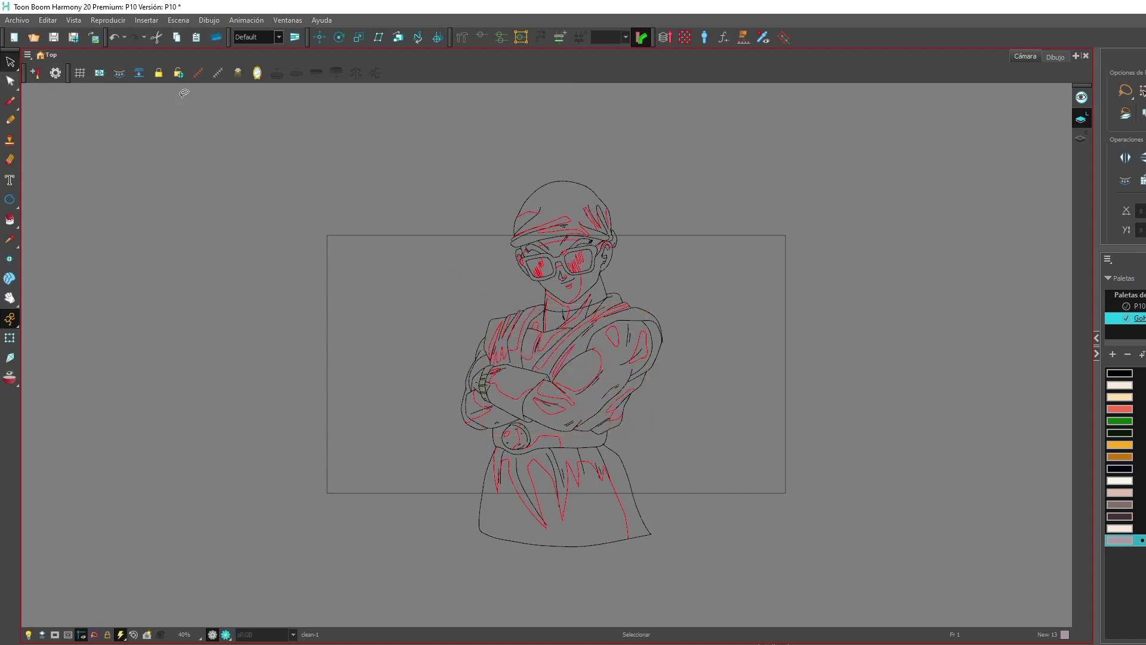
pyautogui.moveTo(323, 166)
pyautogui.mouseDown()
pyautogui.moveTo(449, 105)
pyautogui.moveTo(821, 191)
pyautogui.moveTo(925, 556)
pyautogui.moveTo(307, 591)
pyautogui.moveTo(270, 357)
pyautogui.moveTo(325, 114)
pyautogui.mouseUp()
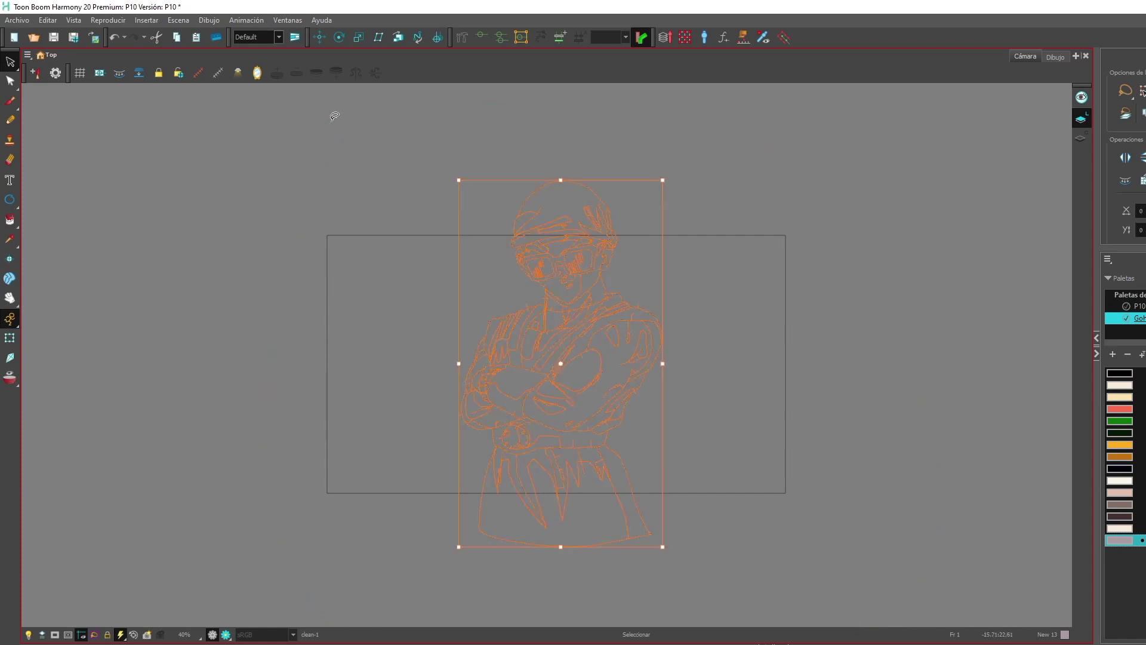
pyautogui.click(119, 74)
pyautogui.click(205, 206)
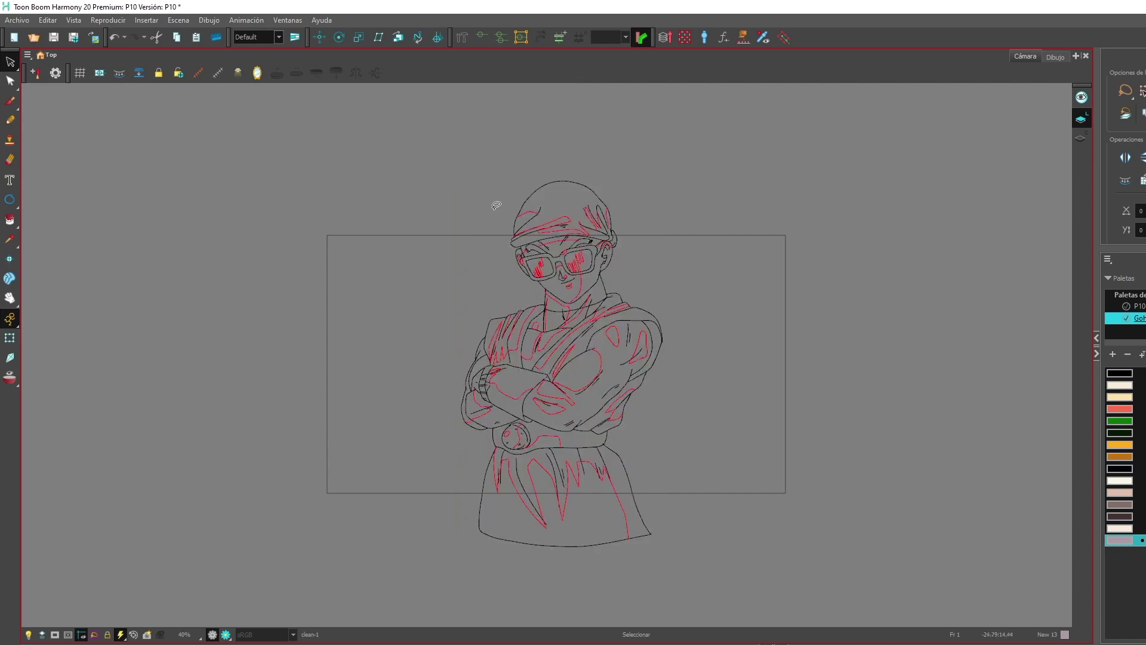
pyautogui.click(1082, 140)
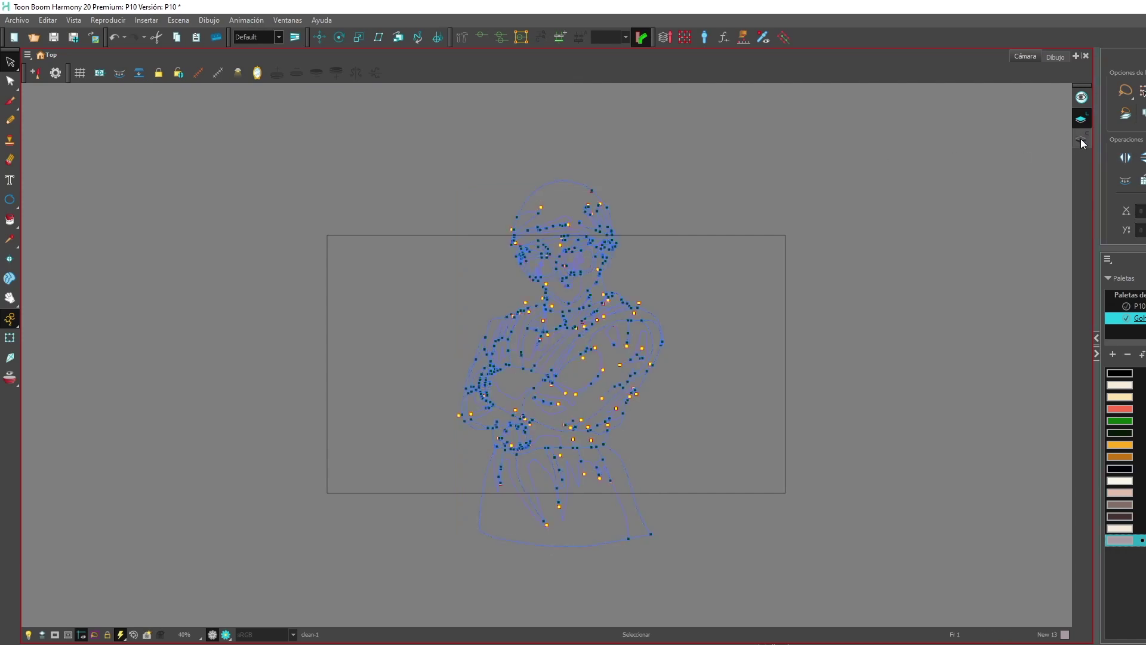
# Paint the shaded side of the round belt buckle with the dark orange swatch
pyautogui.scroll(5, 563, 401)
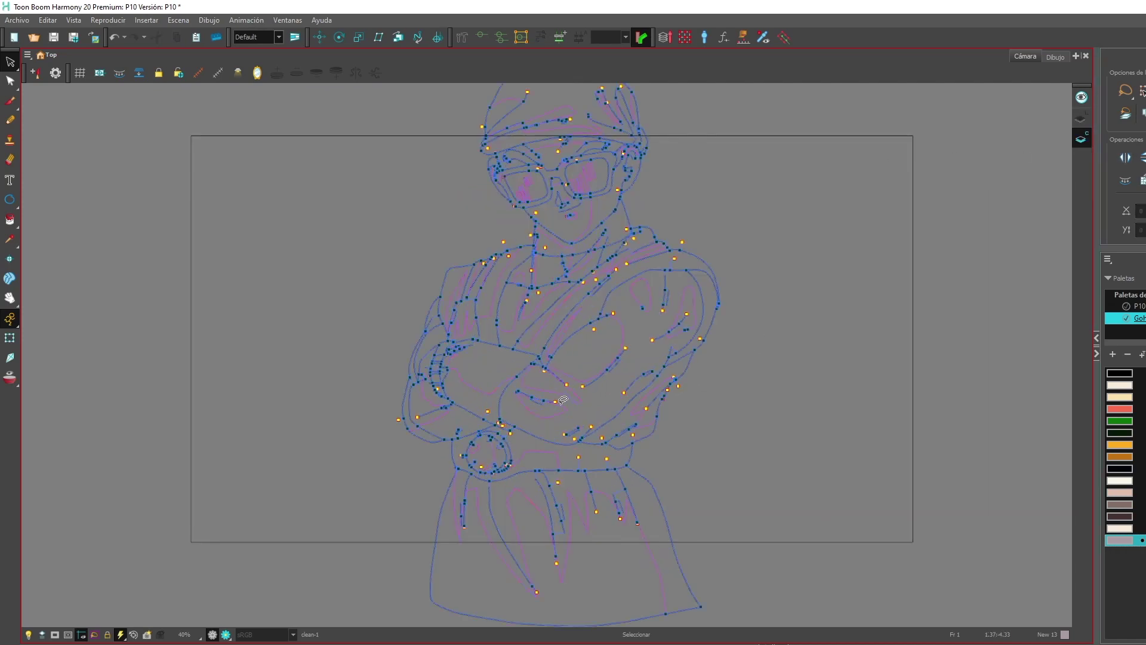
pyautogui.scroll(1, 564, 401)
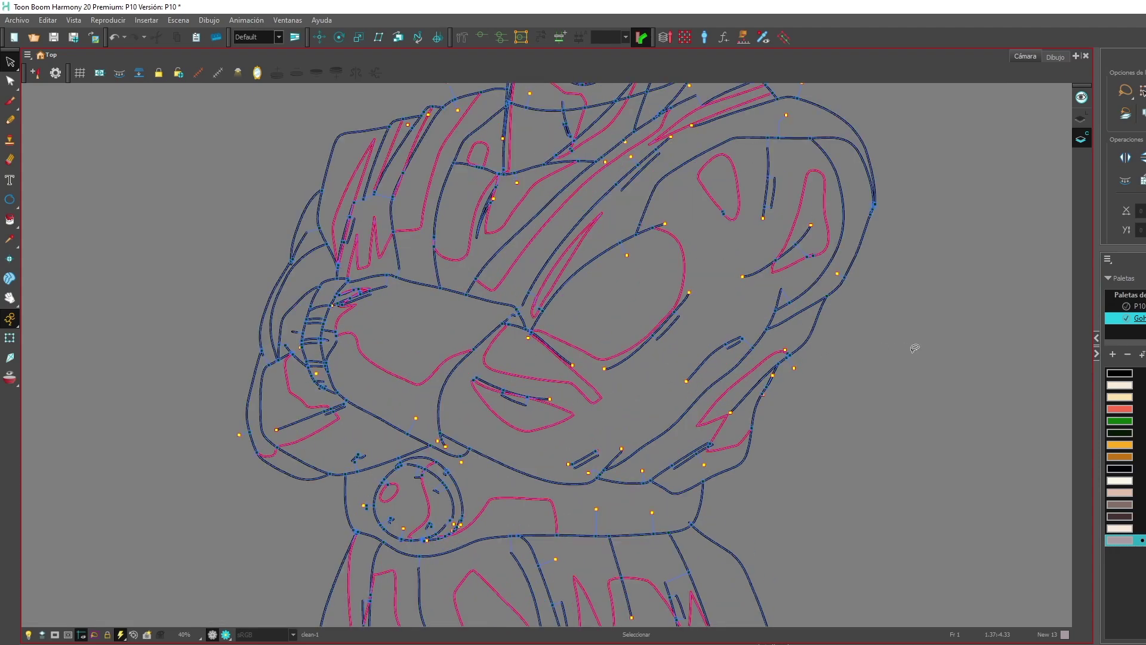
pyautogui.click(1119, 492)
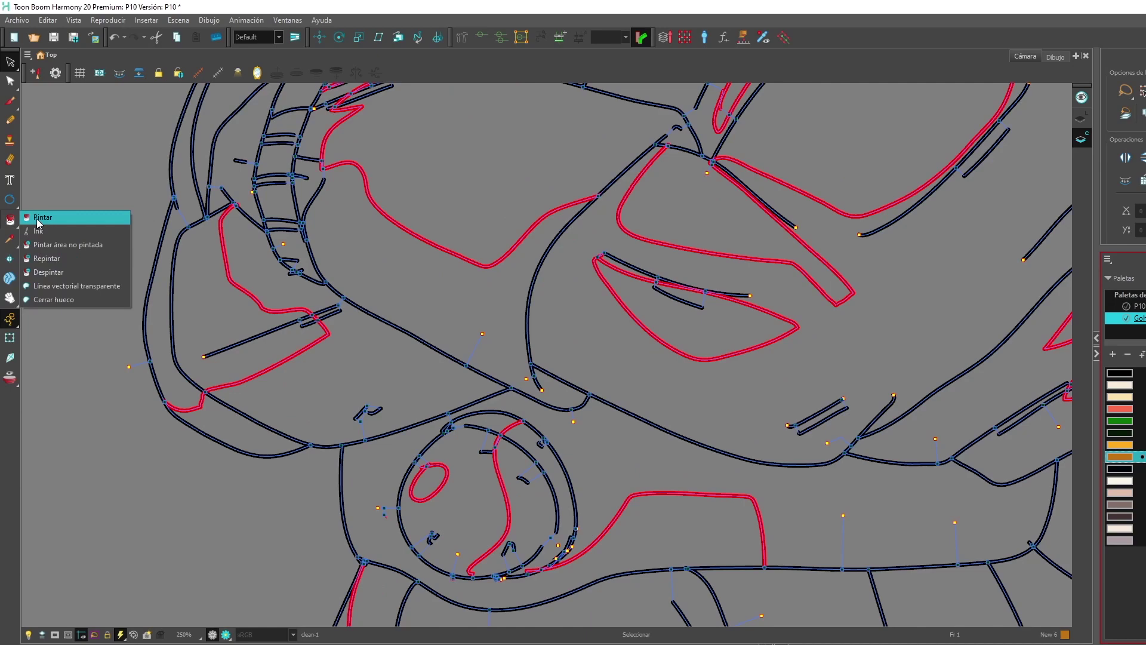
pyautogui.scroll(2, 430, 528)
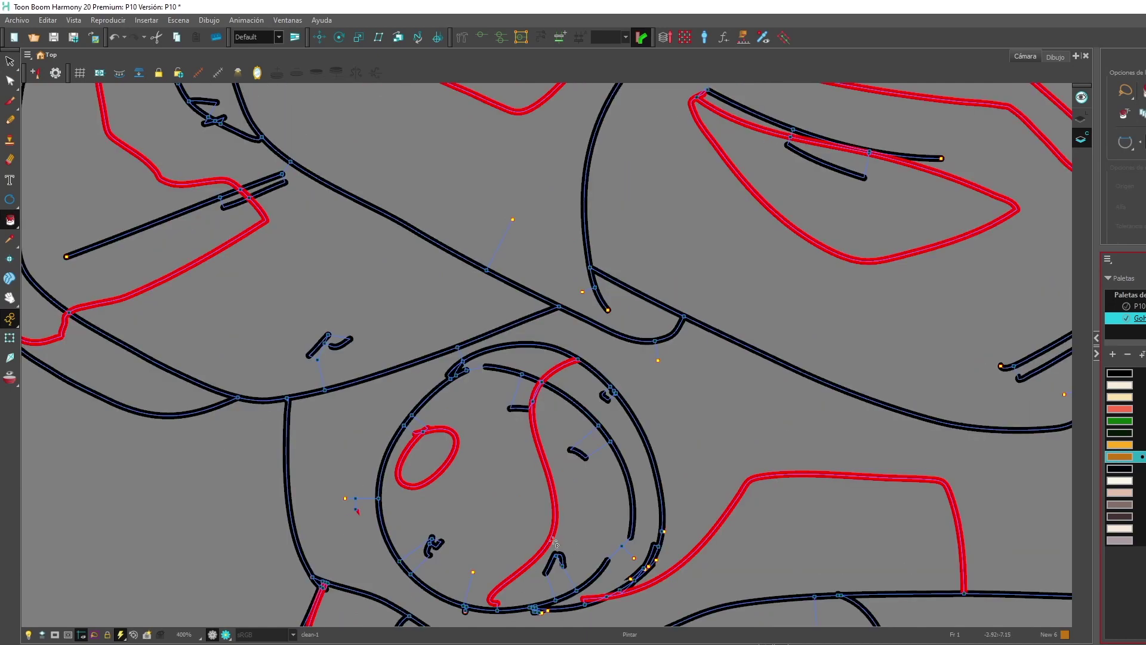
pyautogui.click(615, 472)
# Paint the lit side of the belt buckle light orange and its small oval highlight white
pyautogui.click(1121, 445)
pyautogui.click(512, 381)
pyautogui.click(523, 391)
pyautogui.click(525, 358)
pyautogui.click(1120, 480)
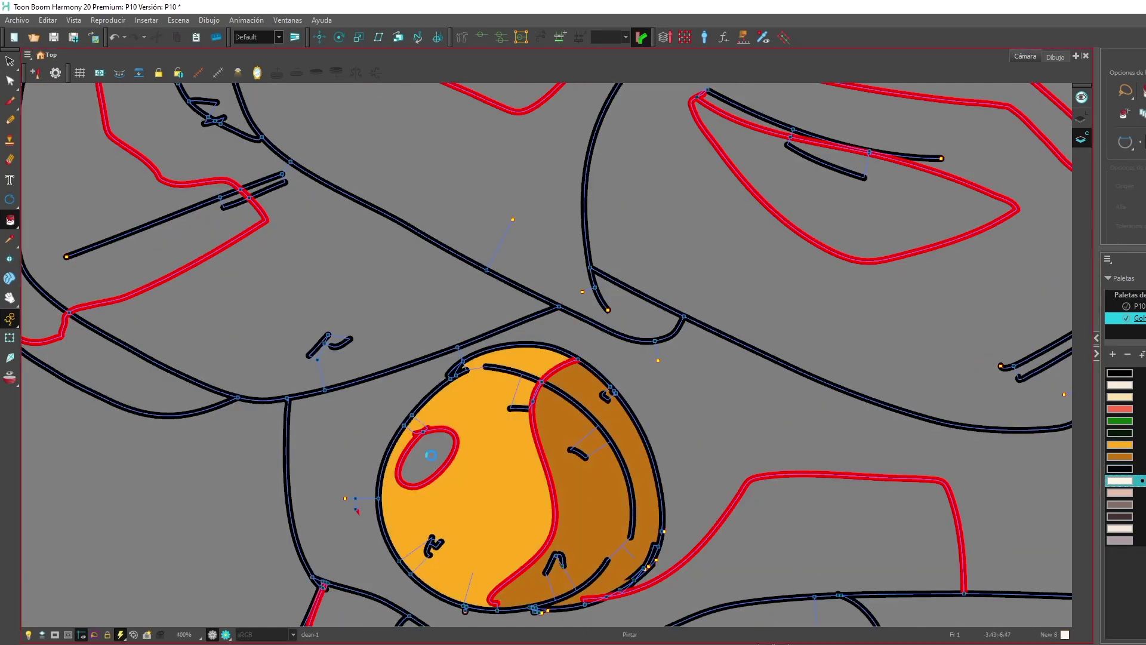
pyautogui.click(429, 459)
# Paint the belt area beside the buckle with the black swatch, leaving the outlined highlight empty
pyautogui.scroll(-3, 520, 448)
pyautogui.click(1120, 469)
pyautogui.click(676, 448)
# Add a new swatch to the palette and set it to a very dark grey for highlights on black clothing
pyautogui.click(1113, 354)
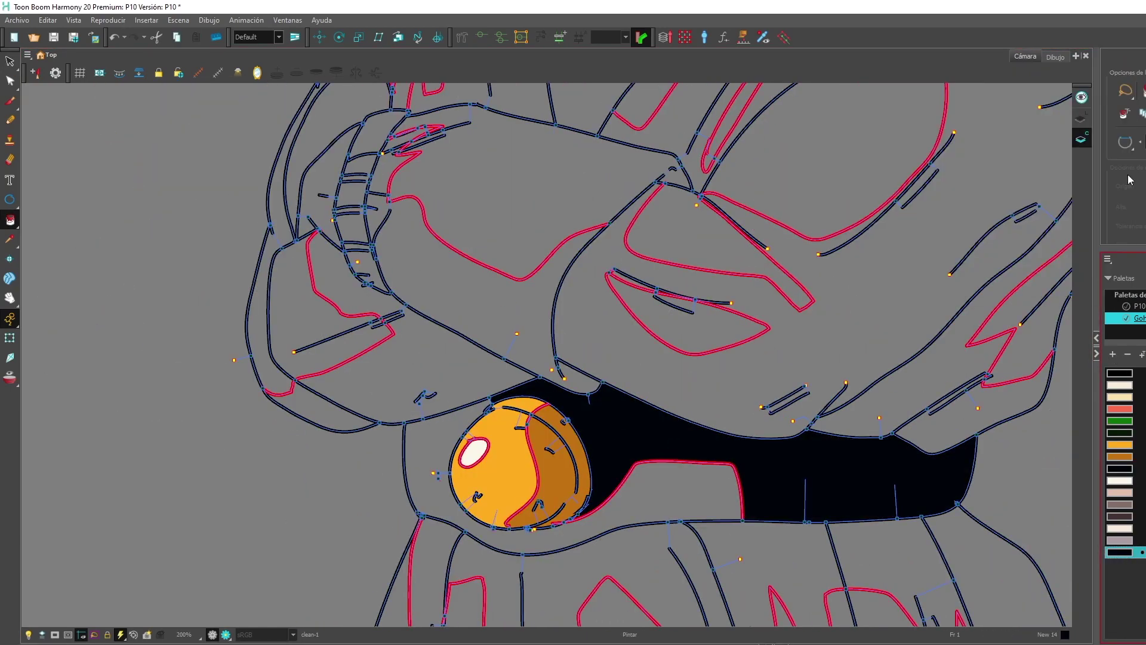
pyautogui.doubleClick(1120, 553)
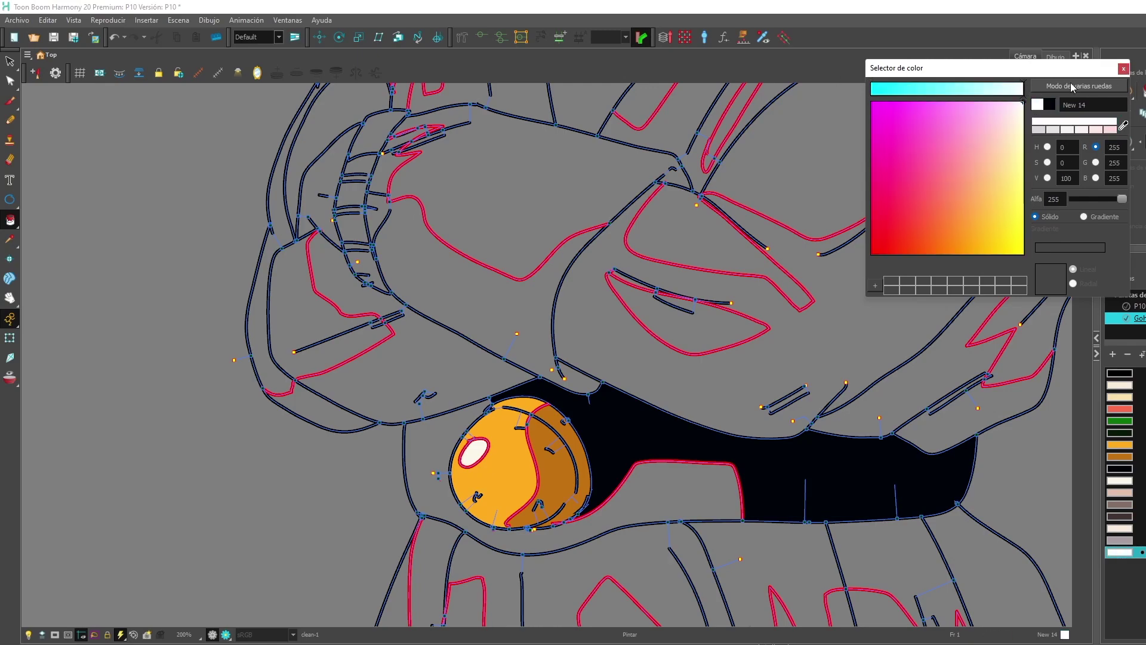
pyautogui.click(1098, 105)
pyautogui.click(1123, 69)
# Paint the belt highlight and the outlined highlight areas on both sleeves with the very dark grey swatch
pyautogui.click(683, 480)
pyautogui.moveTo(360, 311); pyautogui.dragTo(286, 462)
pyautogui.click(186, 460)
pyautogui.click(213, 298)
pyautogui.click(272, 168)
pyautogui.click(622, 470)
pyautogui.click(635, 397)
pyautogui.click(756, 298)
pyautogui.click(800, 267)
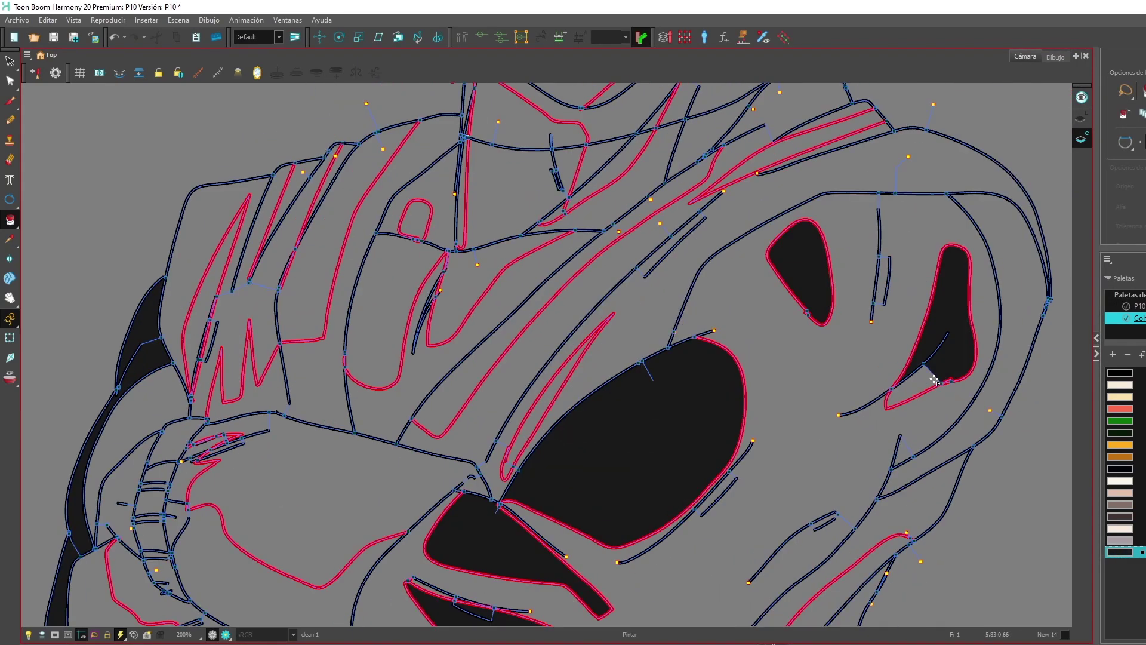
# Paint the front sleeve around its highlights with the black swatch and the far sleeve's open area with the very dark grey
pyautogui.click(1120, 469)
pyautogui.click(830, 412)
pyautogui.click(757, 332)
pyautogui.moveTo(544, 301); pyautogui.dragTo(670, 370)
pyautogui.click(1121, 553)
pyautogui.click(322, 320)
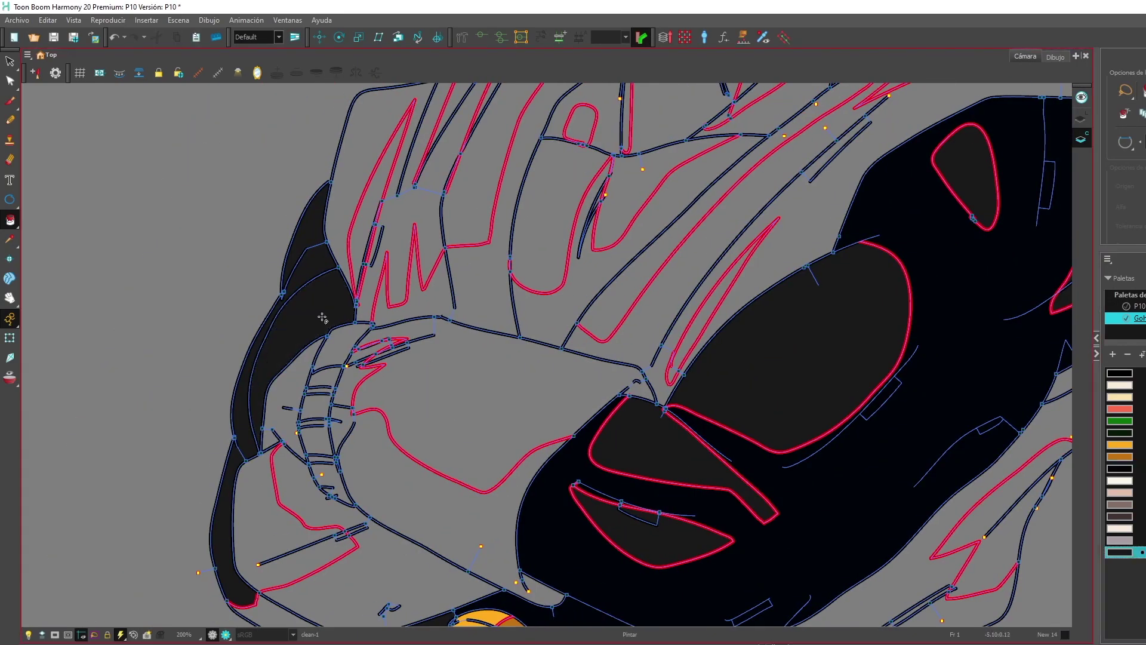
pyautogui.click(1121, 468)
# Paint the shadow folds of the tunic's left shoulder with the dark green swatch
pyautogui.moveTo(468, 127); pyautogui.dragTo(409, 441)
pyautogui.scroll(-2, 409, 442)
pyautogui.scroll(3, 409, 442)
pyautogui.click(1120, 433)
pyautogui.click(339, 558)
pyautogui.click(452, 514)
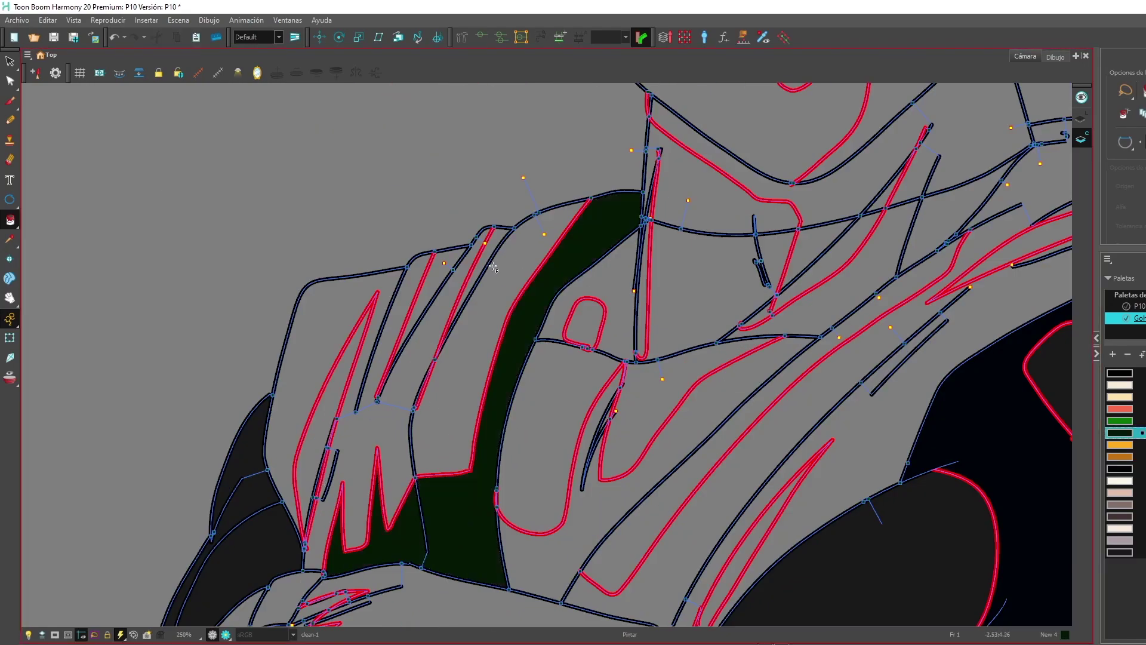
pyautogui.click(492, 251)
pyautogui.click(431, 287)
pyautogui.click(336, 382)
# Paint the lit folds of the tunic's left shoulder and the diagonal strips across the chest with the green swatch
pyautogui.click(1120, 421)
pyautogui.click(495, 293)
pyautogui.scroll(-1, 340, 456)
pyautogui.click(640, 280)
pyautogui.click(740, 250)
# Paint the remaining tunic areas around the right shoulder and side, dark green for shadows and green for the lit flap
pyautogui.click(1128, 433)
pyautogui.click(978, 341)
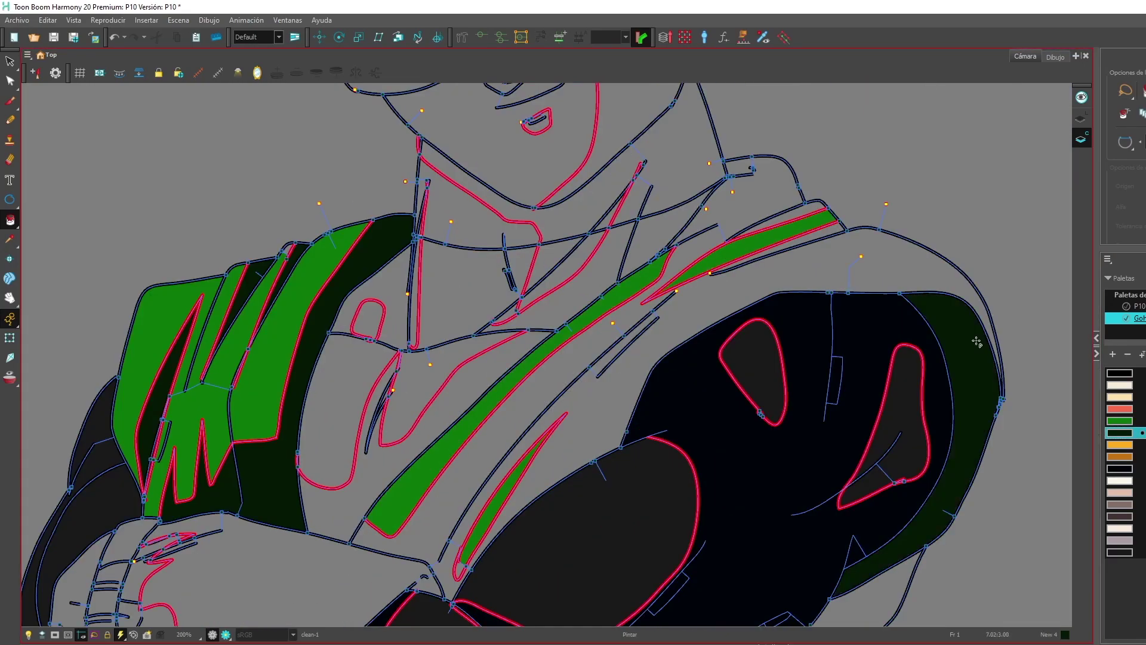
pyautogui.click(931, 269)
pyautogui.click(765, 189)
pyautogui.click(1129, 421)
pyautogui.click(1138, 432)
pyautogui.click(812, 478)
pyautogui.scroll(-2, 776, 299)
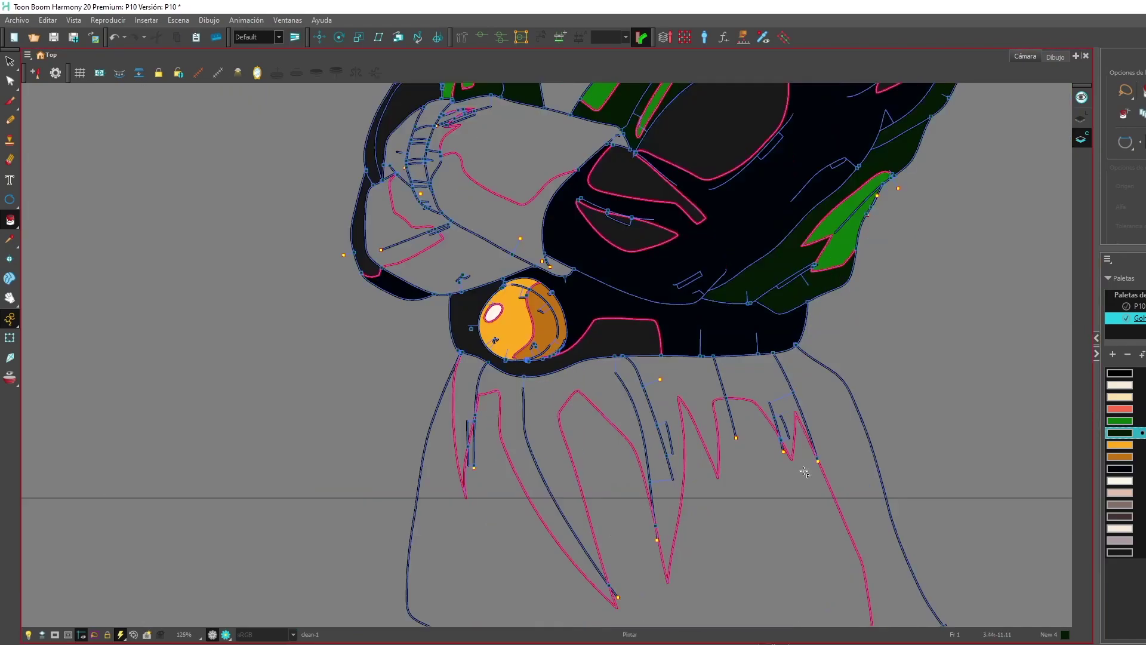
# Paint the tunic skirt below the belt, dark green in the shadow folds and green in the lit area
pyautogui.scroll(3, 794, 442)
pyautogui.click(854, 383)
pyautogui.click(293, 382)
pyautogui.click(1129, 421)
pyautogui.click(597, 442)
# Paint the undershirt's chest and collar highlights with the very dark grey swatch and the rest with the black swatch
pyautogui.scroll(-3, 385, 329)
pyautogui.scroll(2, 386, 329)
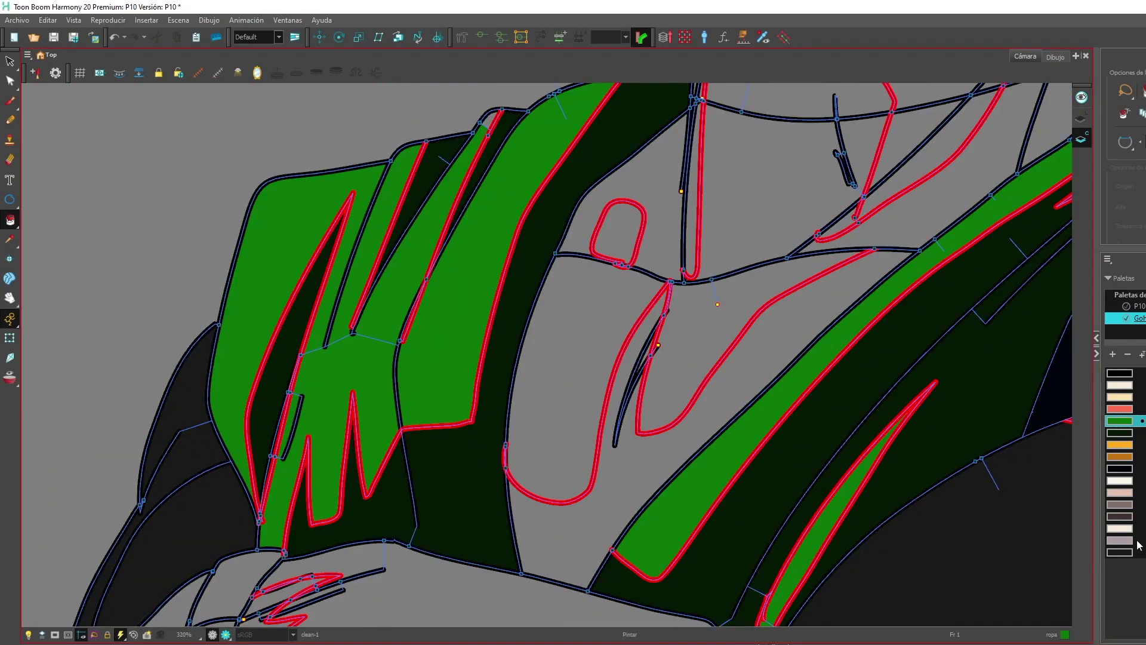
pyautogui.click(1135, 551)
pyautogui.click(567, 388)
pyautogui.click(698, 351)
pyautogui.click(777, 334)
pyautogui.click(1126, 468)
pyautogui.click(824, 358)
pyautogui.click(615, 370)
pyautogui.click(507, 434)
pyautogui.scroll(-2, 597, 388)
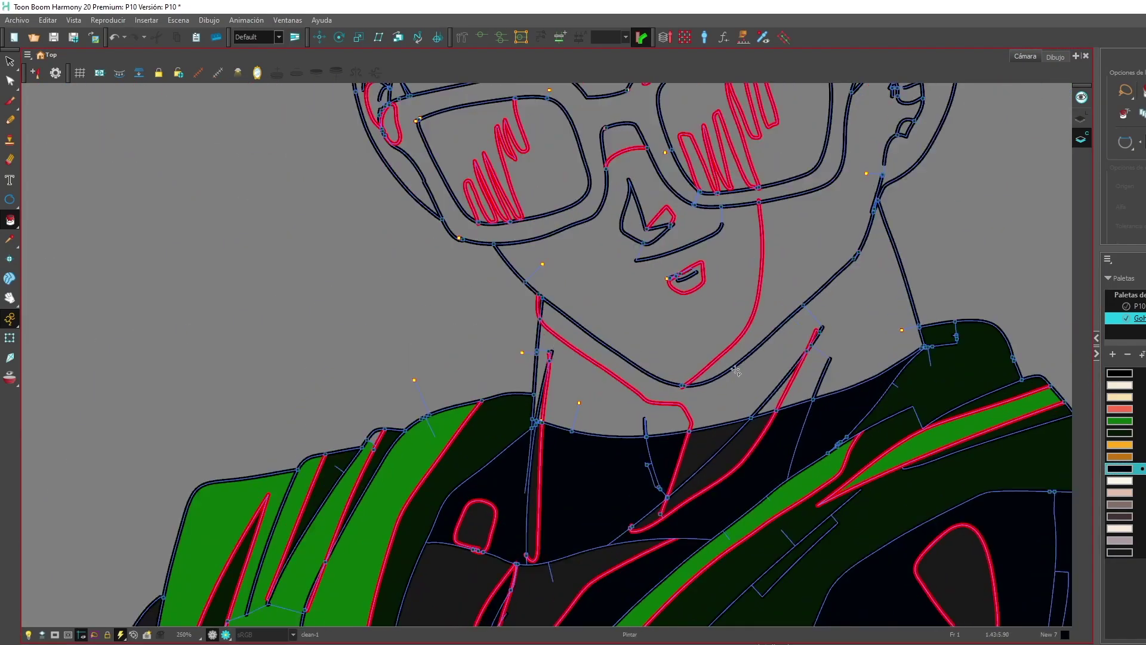
# Paint the lit neck with the light skin swatch and the shaded neck, cheek, ears and forehead with the salmon swatch
pyautogui.click(1120, 397)
pyautogui.scroll(2, 717, 239)
pyautogui.click(870, 399)
pyautogui.click(1120, 409)
pyautogui.click(859, 406)
pyautogui.click(886, 322)
pyautogui.click(920, 224)
pyautogui.click(821, 188)
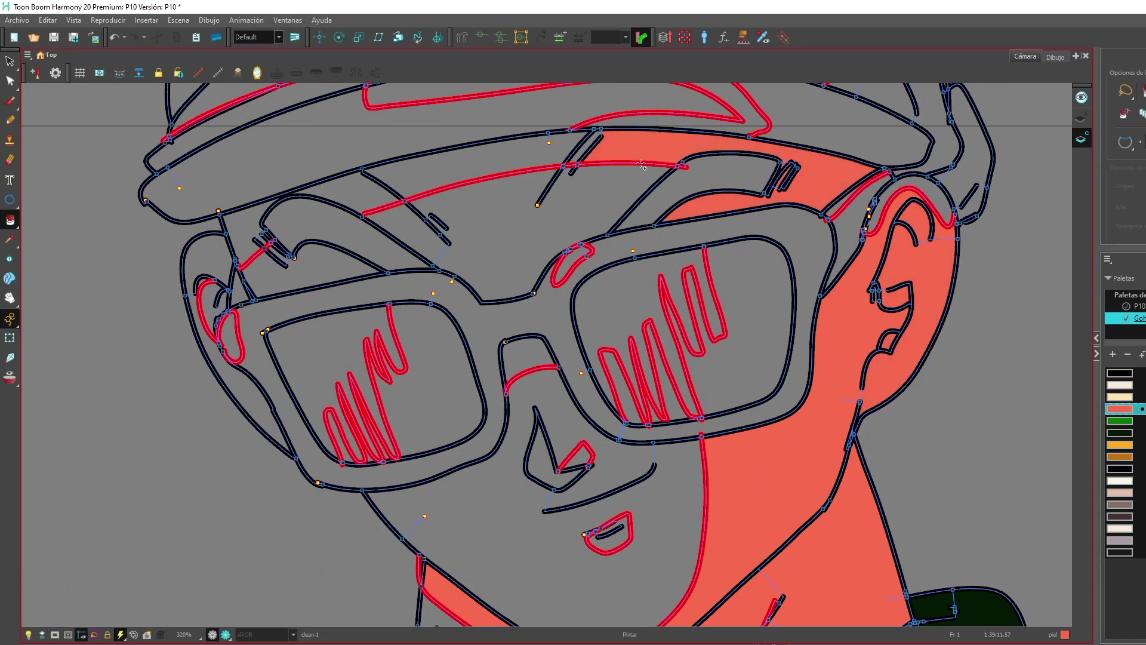
pyautogui.click(478, 162)
pyautogui.click(239, 230)
# Paint the lit areas of the ears, forehead, face and nose with the light skin swatch
pyautogui.click(1120, 397)
pyautogui.click(910, 182)
pyautogui.click(508, 233)
pyautogui.click(310, 272)
pyautogui.click(239, 385)
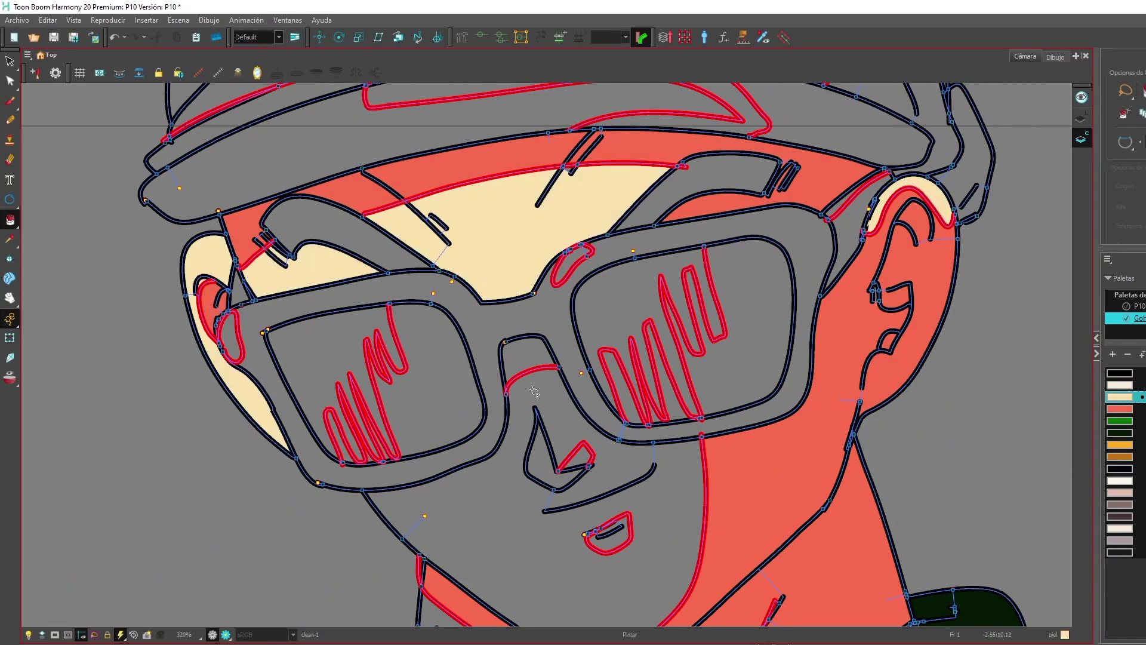
pyautogui.click(535, 391)
pyautogui.moveTo(534, 391); pyautogui.dragTo(665, 153)
pyautogui.click(609, 454)
pyautogui.click(560, 454)
# Paint the shadows on the nose bridge, under the nose and at the lower lip with the salmon swatch
pyautogui.click(1120, 409)
pyautogui.click(672, 236)
pyautogui.click(710, 227)
pyautogui.click(661, 325)
pyautogui.scroll(-2, 662, 325)
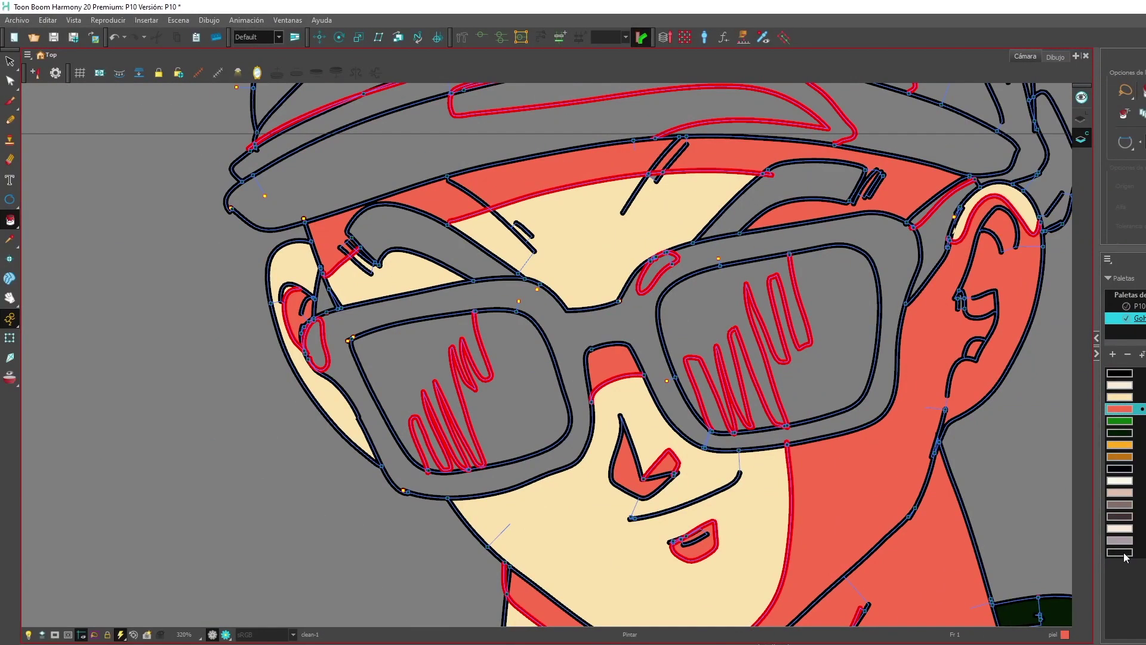
# Add a new swatch to the palette, set it to near-black, and paint both eyebrows with it
pyautogui.click(1121, 433)
pyautogui.click(782, 185)
pyautogui.click(1121, 469)
pyautogui.click(1122, 373)
pyautogui.click(1113, 355)
pyautogui.doubleClick(1121, 564)
pyautogui.click(1123, 69)
pyautogui.click(789, 182)
pyautogui.click(406, 229)
pyautogui.moveTo(334, 301); pyautogui.dragTo(244, 320)
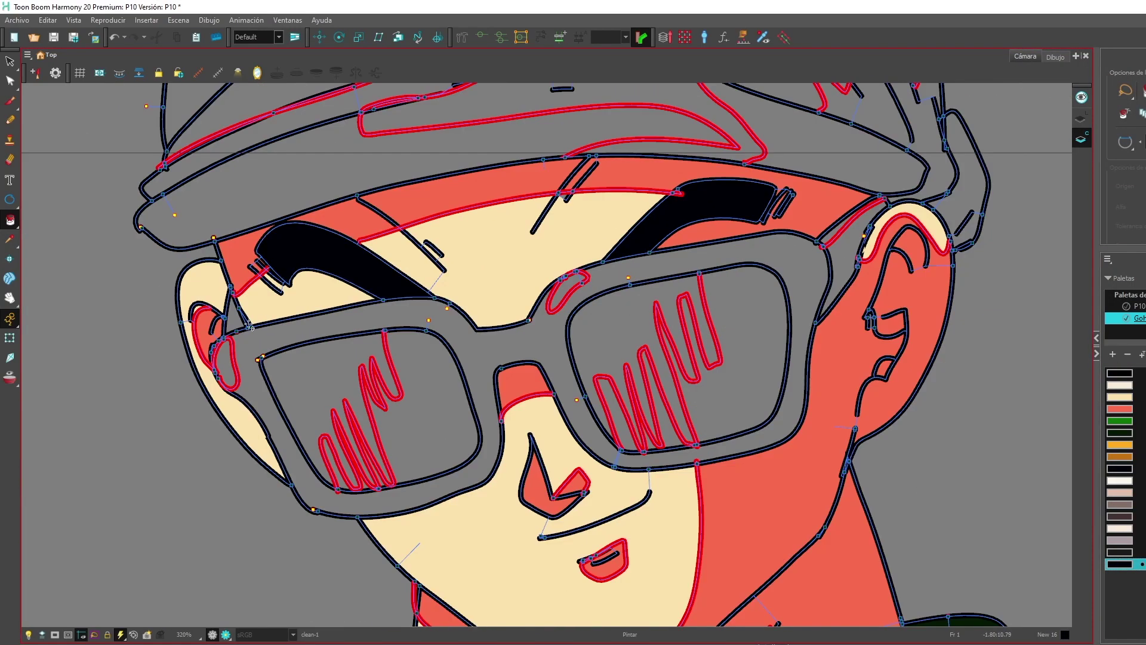
# Add a navy blue swatch and paint the reflections on both lenses and the frame highlights with it
pyautogui.moveTo(670, 342); pyautogui.dragTo(748, 285)
pyautogui.click(1113, 355)
pyautogui.doubleClick(1120, 576)
pyautogui.click(1110, 129)
pyautogui.click(878, 229)
pyautogui.click(1124, 69)
pyautogui.scroll(1, 660, 310)
pyautogui.click(699, 310)
pyautogui.click(644, 265)
pyautogui.click(322, 382)
pyautogui.click(210, 351)
# Add a swatch set to RGB 4, 12, 30 and paint the sunglasses frame and the remaining lens areas with it
pyautogui.click(1113, 355)
pyautogui.doubleClick(1121, 588)
pyautogui.click(878, 235)
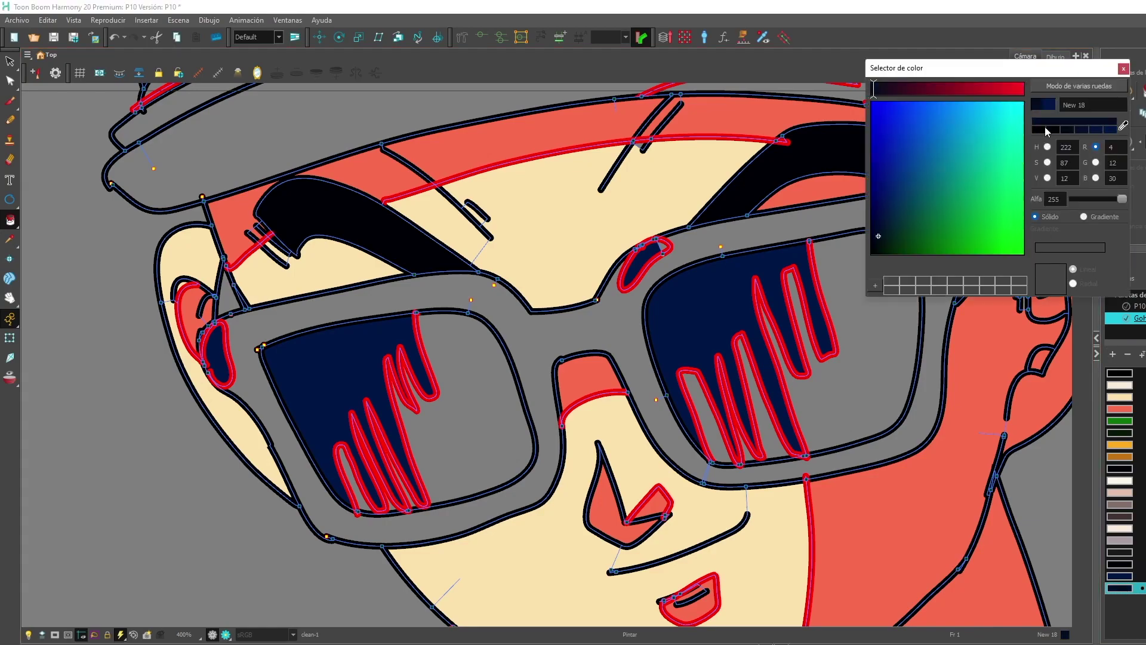
pyautogui.click(1123, 68)
pyautogui.click(540, 337)
pyautogui.click(468, 391)
pyautogui.scroll(3, 361, 517)
pyautogui.click(818, 335)
# Darken the frame swatch to RGB 1, 2, 4 and finish the glasses' temple, painting its highlight navy blue
pyautogui.doubleClick(1120, 589)
pyautogui.click(874, 250)
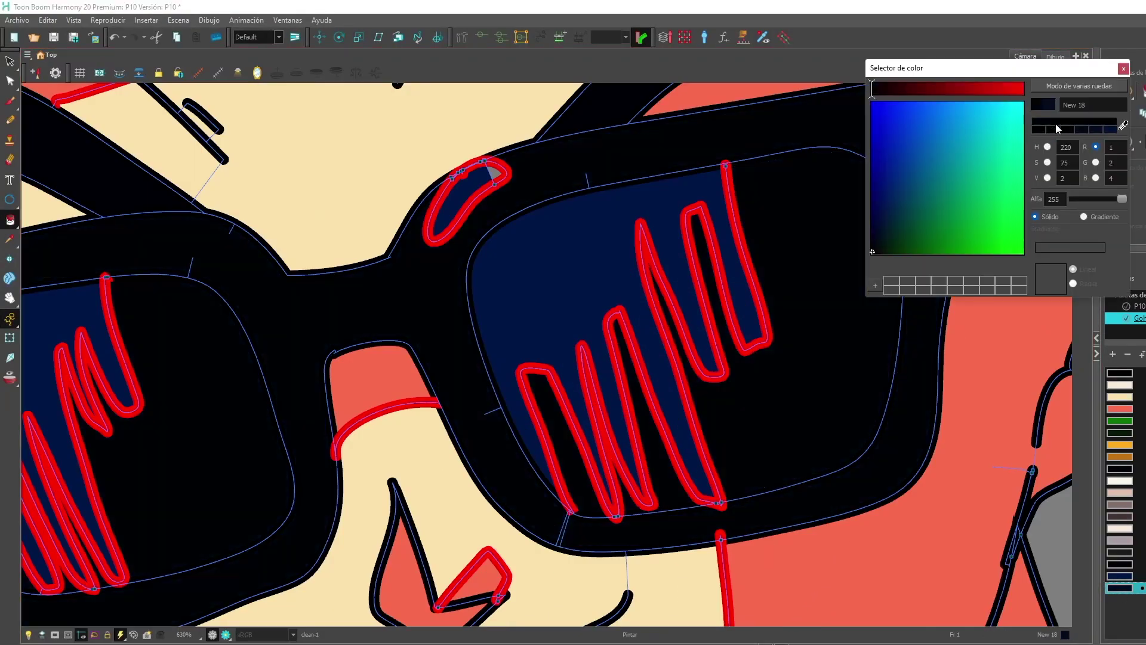
pyautogui.click(1124, 69)
pyautogui.scroll(-1, 776, 239)
pyautogui.click(772, 298)
pyautogui.click(1120, 576)
pyautogui.click(782, 219)
# Paint the shadow areas of the head wrap with the greyish mauve swatch
pyautogui.scroll(-3, 748, 242)
pyautogui.click(1128, 541)
pyautogui.scroll(1, 387, 381)
pyautogui.click(538, 251)
pyautogui.click(257, 197)
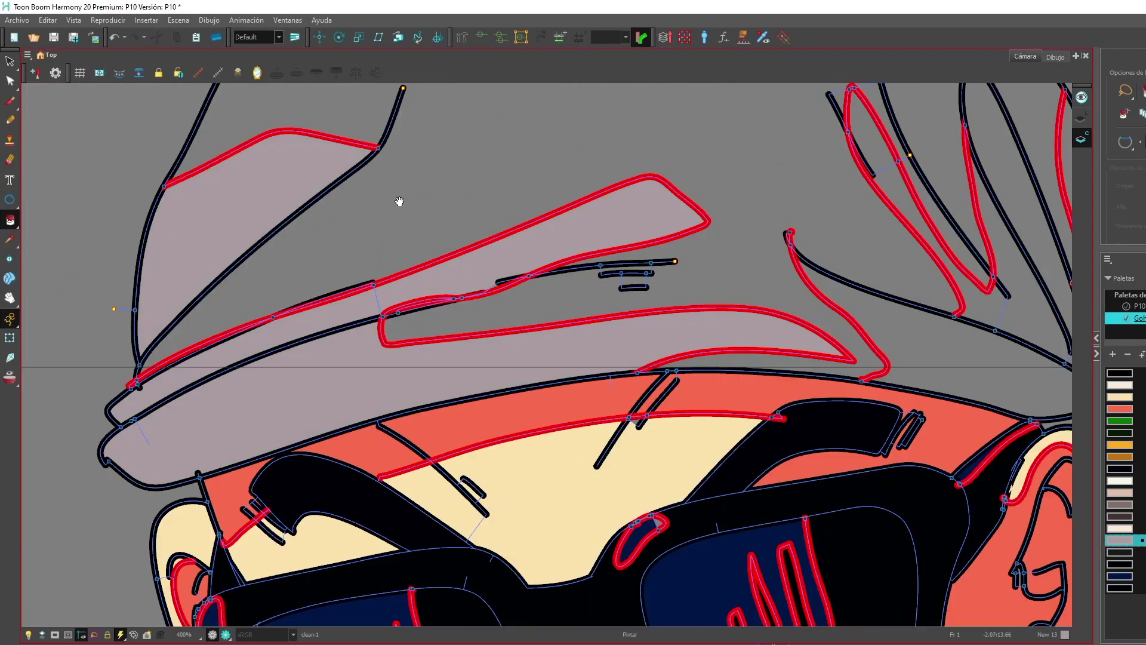
pyautogui.click(818, 197)
# Paint the lit areas of the head wrap with the pale off-white swatch
pyautogui.scroll(-1, 745, 507)
pyautogui.click(1120, 528)
pyautogui.click(597, 268)
pyautogui.click(860, 263)
pyautogui.click(810, 233)
pyautogui.scroll(-3, 818, 317)
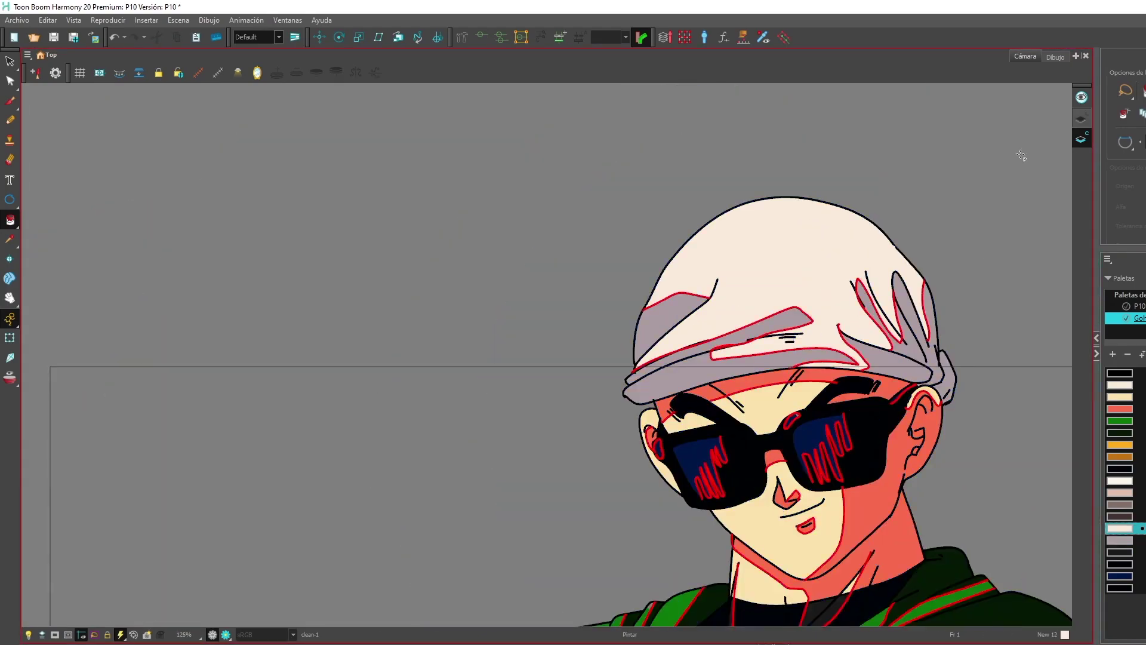
# Paint the lit areas of both crossed forearms with the cream white swatch
pyautogui.scroll(-2, 598, 155)
pyautogui.scroll(4, 567, 461)
pyautogui.click(1120, 481)
pyautogui.click(686, 268)
pyautogui.scroll(1, 567, 231)
pyautogui.click(621, 185)
pyautogui.scroll(-3, 576, 221)
pyautogui.click(471, 399)
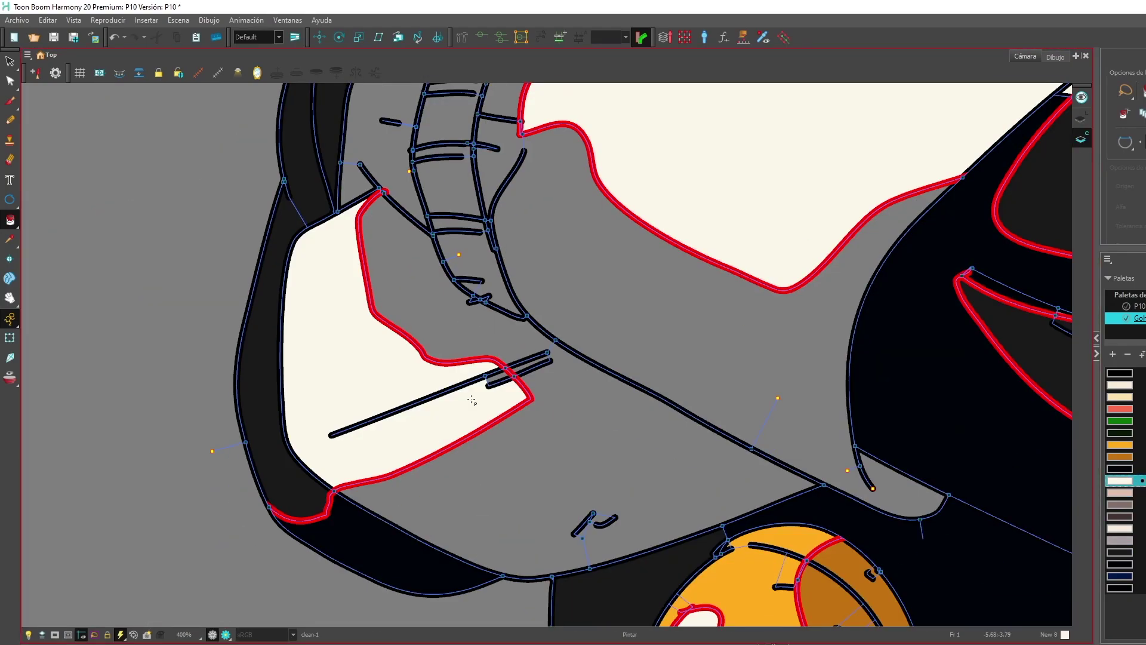
# Paint the shaded areas of both crossed forearms and the hand with the pale pink swatch
pyautogui.click(1120, 493)
pyautogui.click(578, 402)
pyautogui.scroll(4, 514, 227)
pyautogui.click(593, 460)
pyautogui.scroll(-3, 634, 258)
# Paint the segments of the wrist band greyish mauve and its uppermost segment very dark grey
pyautogui.click(1128, 542)
pyautogui.scroll(3, 587, 303)
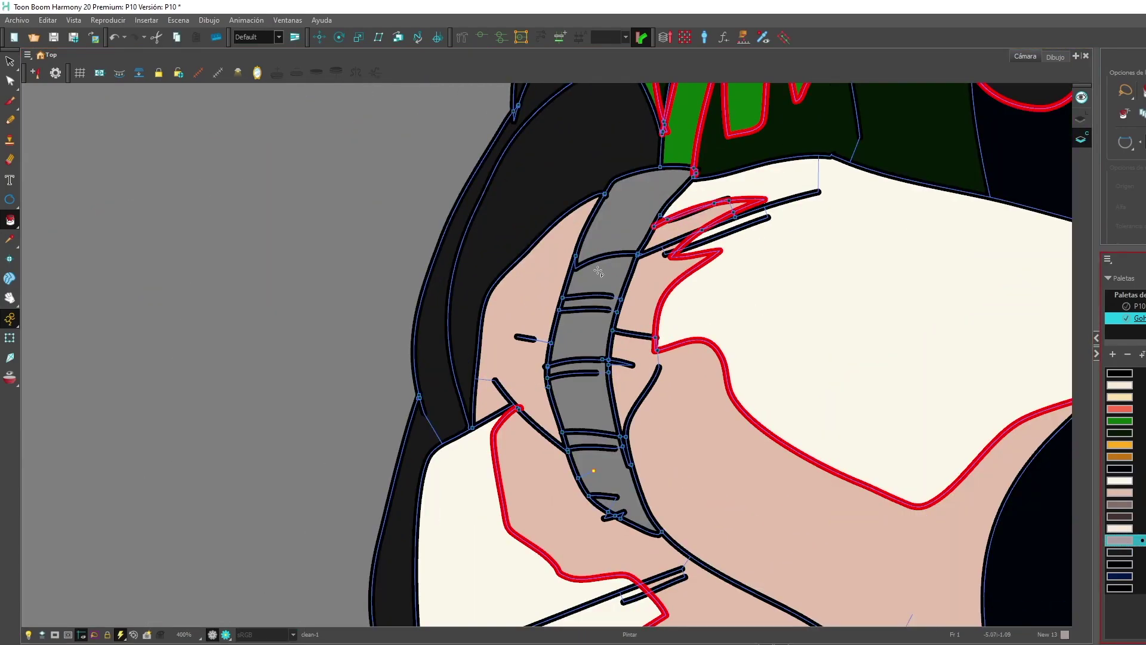
pyautogui.click(588, 283)
pyautogui.click(603, 478)
pyautogui.click(1120, 552)
pyautogui.click(632, 220)
pyautogui.scroll(-6, 589, 304)
# Switch to the line art layer and set the alpha of the P10 palette's Red swatch to 0
pyautogui.press('l')
pyautogui.scroll(-2, 676, 312)
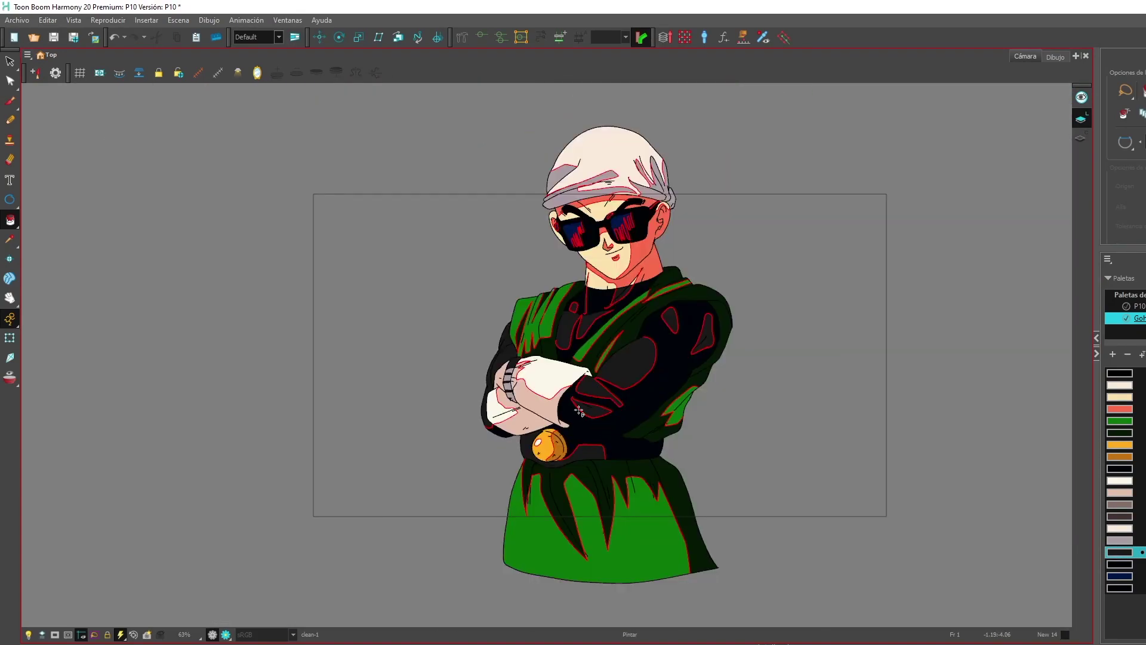
pyautogui.scroll(1, 676, 311)
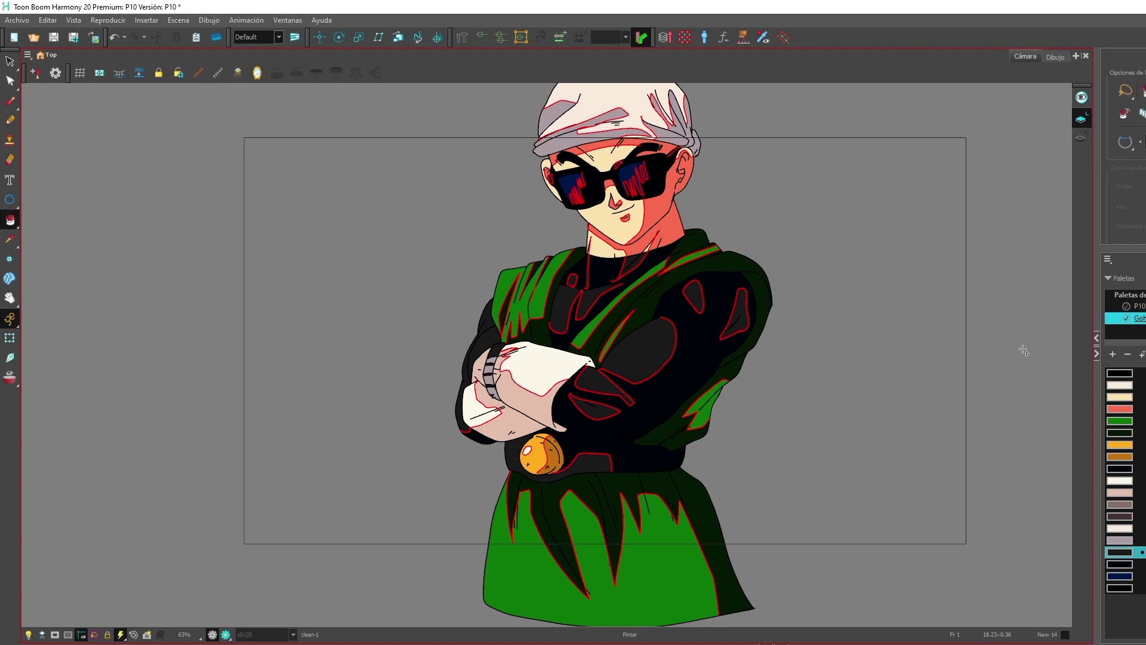
pyautogui.click(1132, 308)
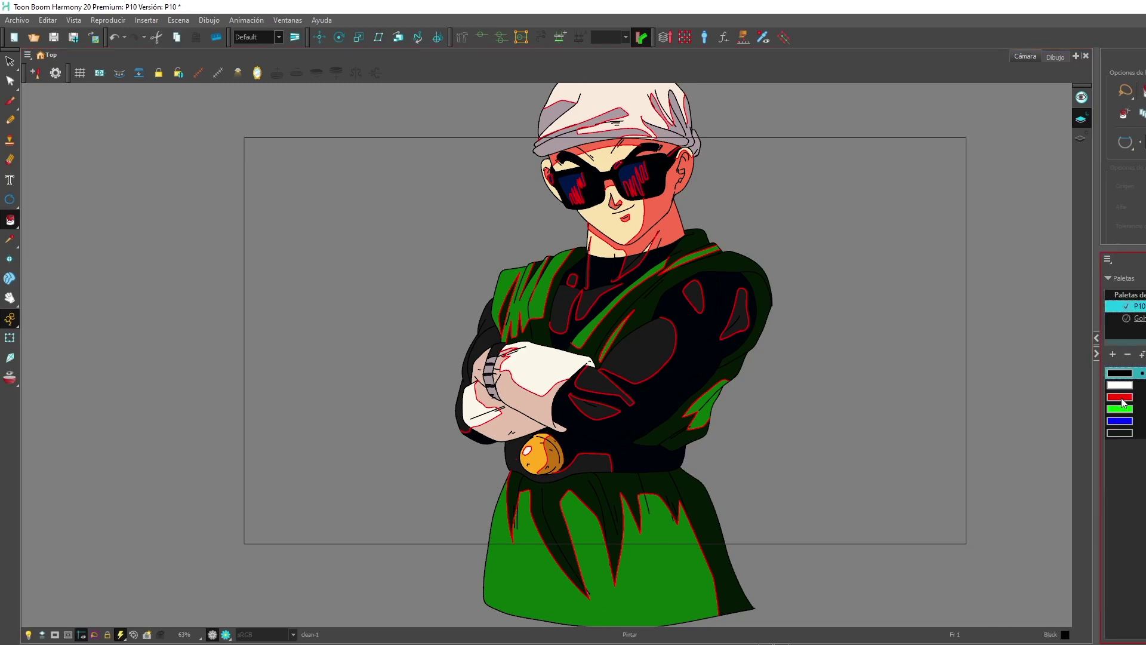
pyautogui.doubleClick(1122, 399)
pyautogui.moveTo(1122, 198); pyautogui.dragTo(1047, 189)
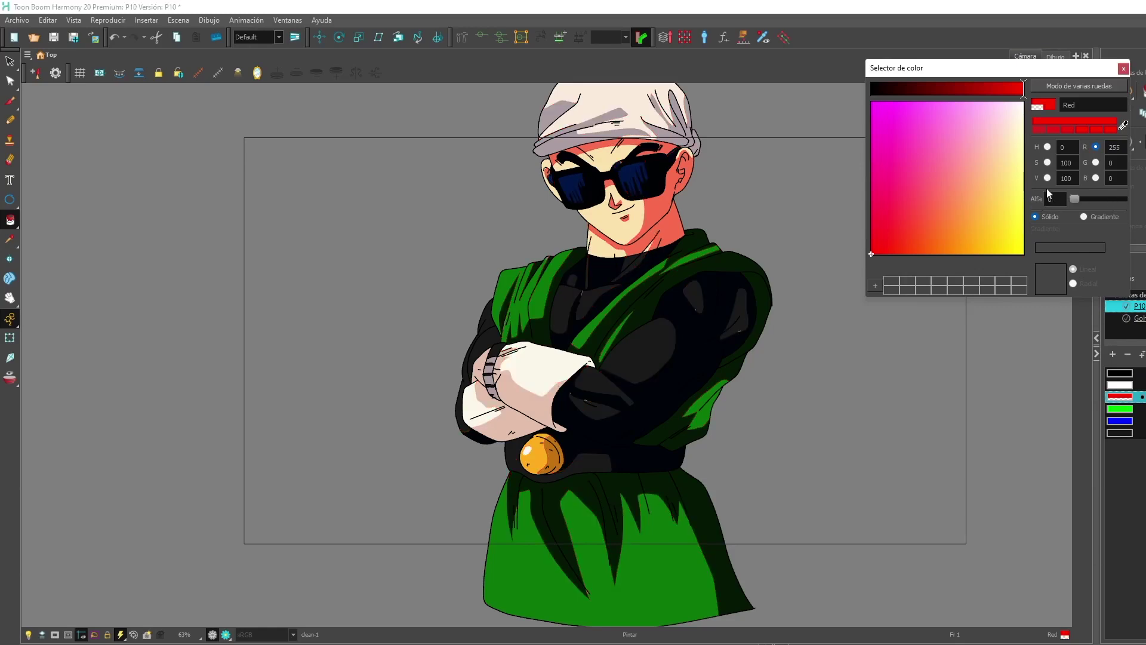
pyautogui.click(1124, 68)
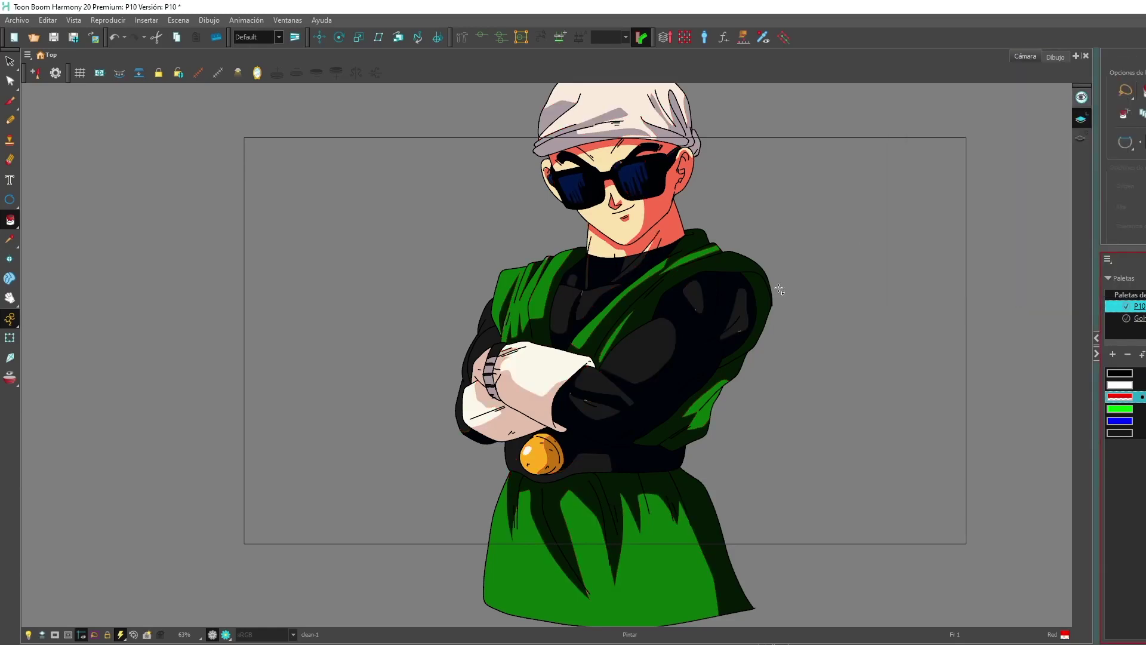
# Return to the colour art layer and fill the small unpainted gaps in the black sleeve with the black swatch
pyautogui.scroll(-1, 671, 223)
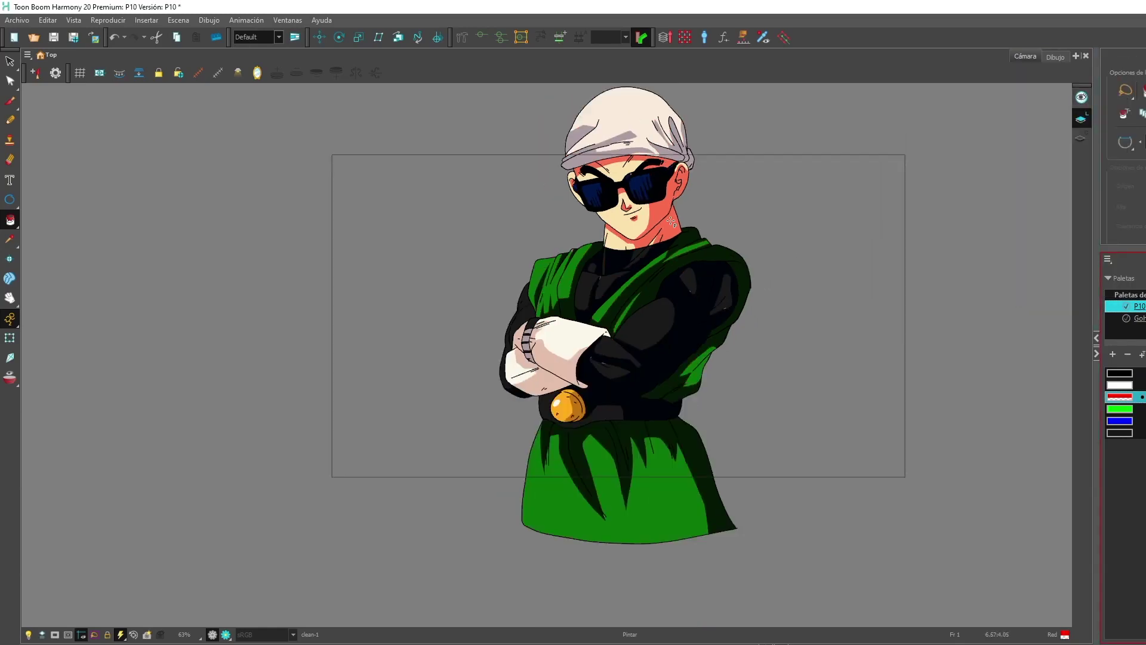
pyautogui.scroll(-1, 672, 221)
pyautogui.scroll(1, 673, 233)
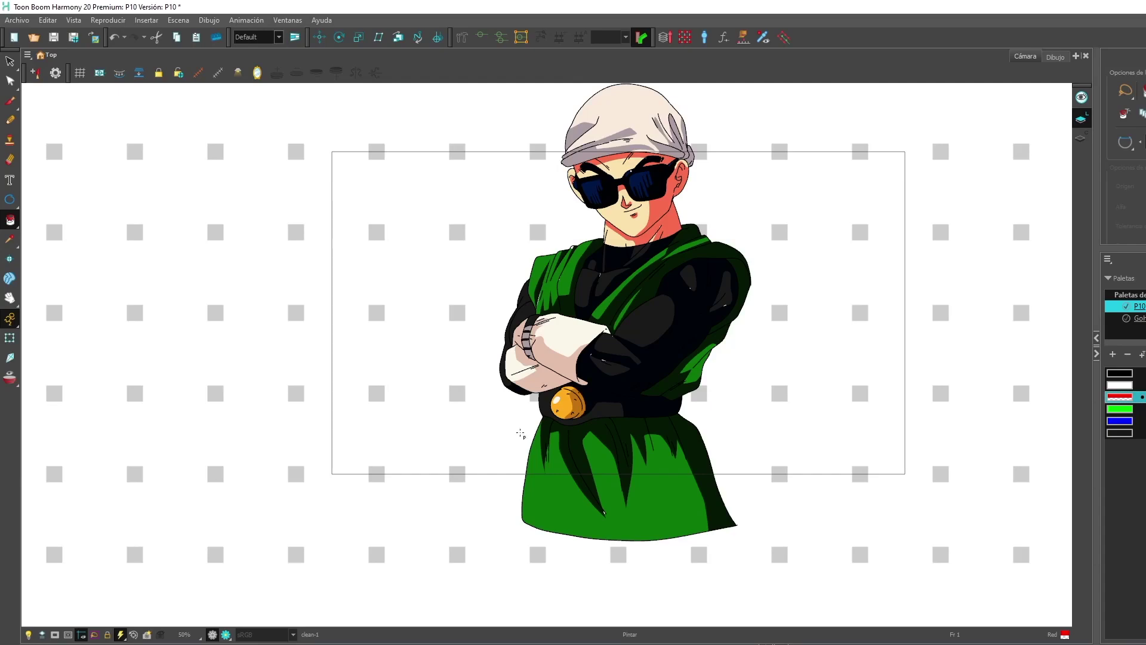
pyautogui.scroll(5, 604, 386)
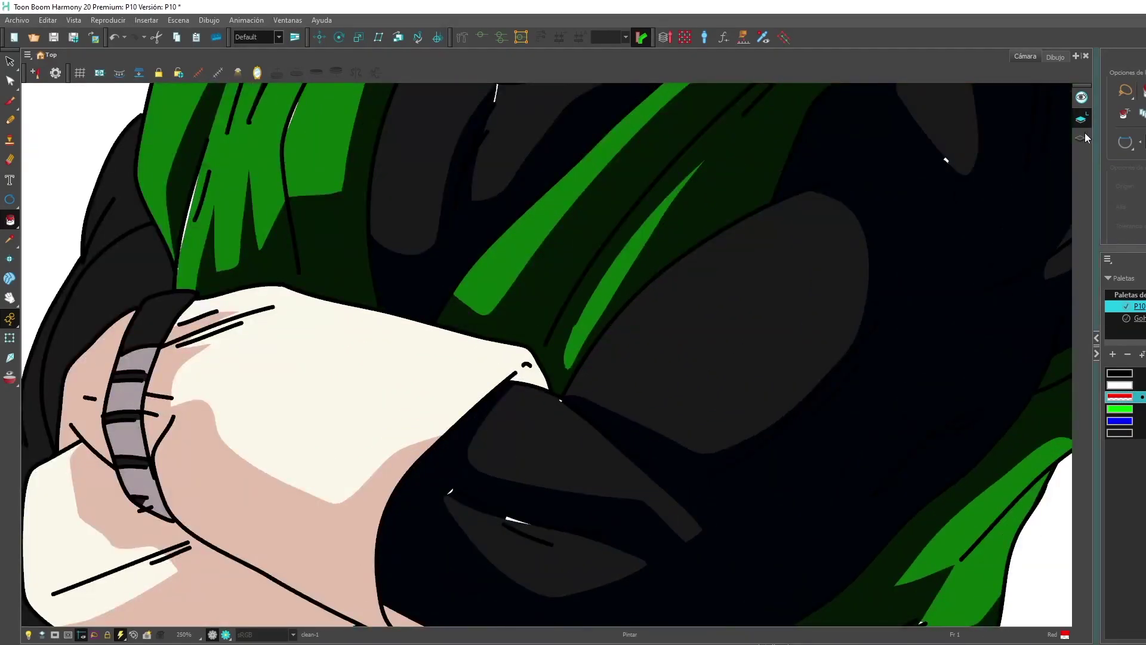
pyautogui.click(1084, 134)
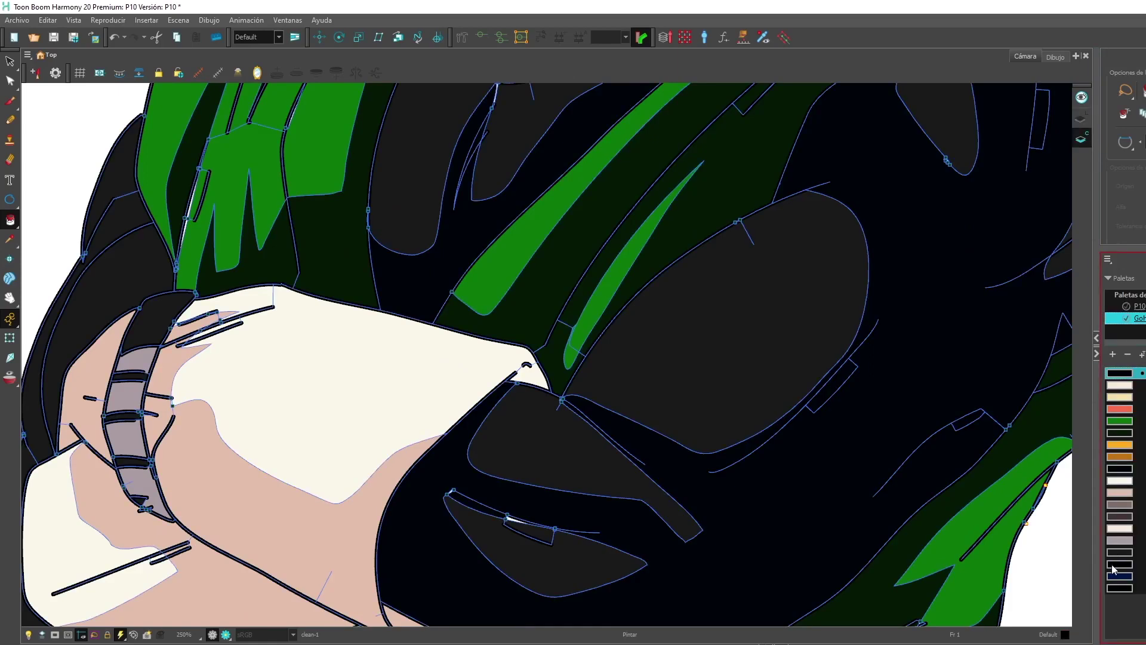
pyautogui.click(1121, 469)
pyautogui.scroll(-2, 972, 313)
pyautogui.scroll(5, 1033, 233)
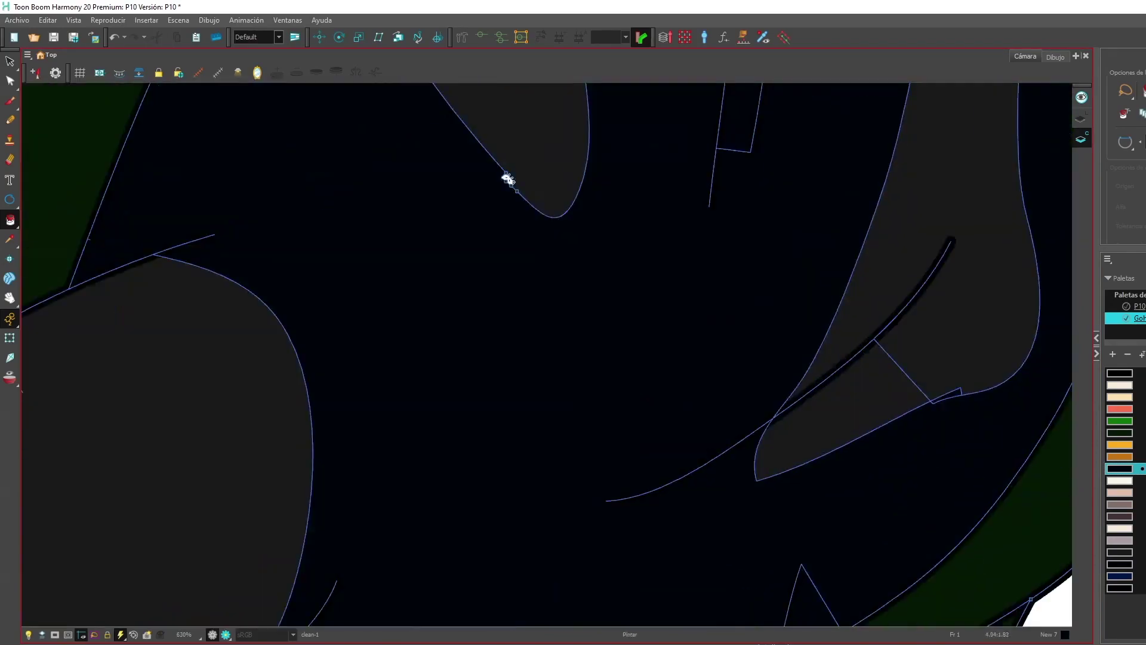
pyautogui.scroll(-5, 1033, 233)
pyautogui.scroll(3, 501, 293)
pyautogui.moveTo(509, 288); pyautogui.dragTo(542, 446)
# Fill the small leftover gaps in the tunic and undershirt around the chest with the green and black swatches
pyautogui.click(1120, 421)
pyautogui.click(501, 312)
pyautogui.scroll(-5, 617, 192)
pyautogui.scroll(4, 601, 343)
pyautogui.click(1121, 469)
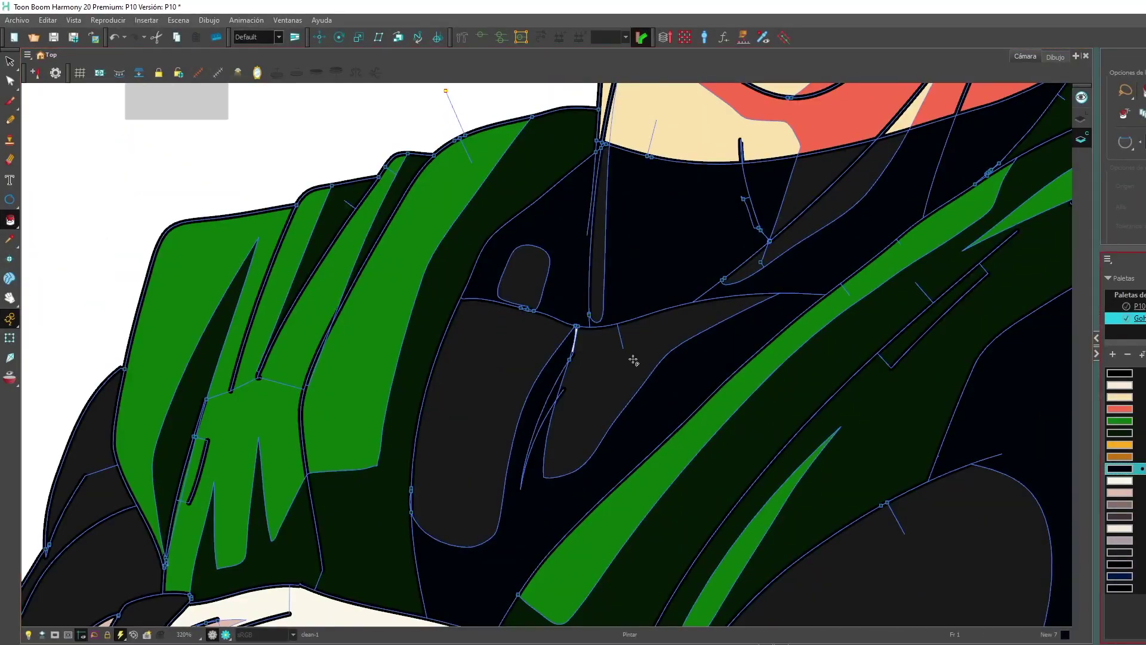
# Check the torso for remaining gaps on the line art and colour art layers with the green swatch active
pyautogui.click(1081, 119)
pyautogui.scroll(-5, 853, 235)
pyautogui.scroll(4, 658, 378)
pyautogui.click(1120, 421)
pyautogui.click(1082, 139)
pyautogui.scroll(-3, 657, 378)
pyautogui.click(1081, 119)
pyautogui.scroll(-2, 721, 320)
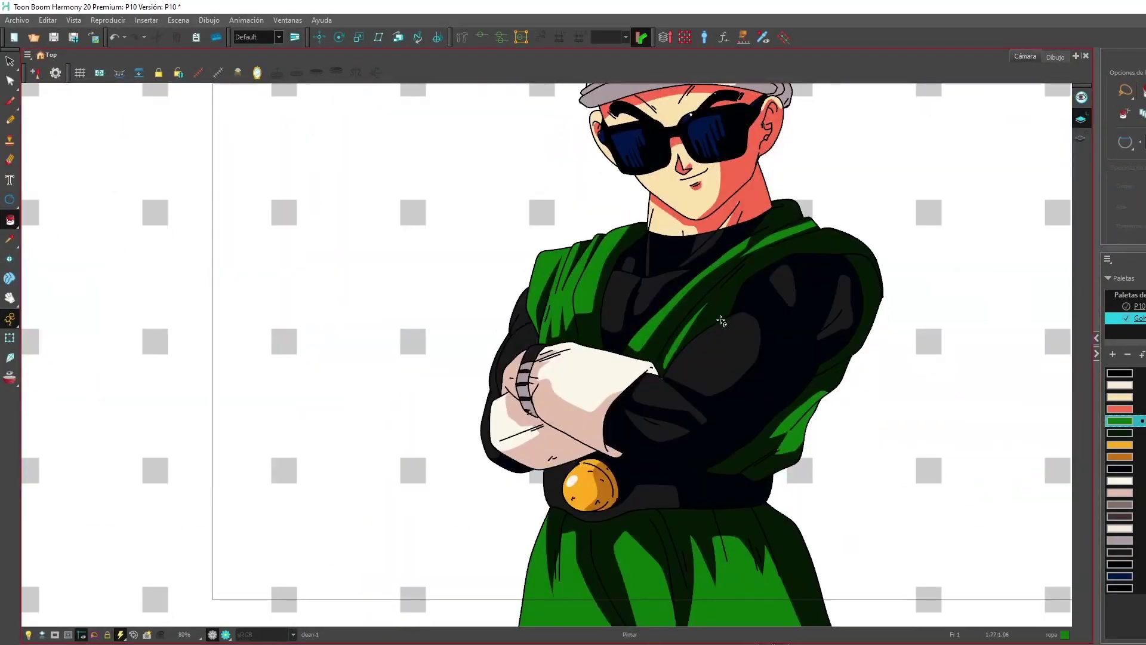
# Fill the unpainted reflection areas of the sunglasses on the colour art layer with the navy blue swatch
pyautogui.scroll(6, 725, 113)
pyautogui.click(1081, 139)
pyautogui.click(1121, 576)
pyautogui.click(563, 241)
pyautogui.moveTo(563, 241); pyautogui.dragTo(595, 370)
# Fill the leftover gaps in the face with the light skin swatch and in the ear shadow with the coral red swatch
pyautogui.click(1120, 397)
pyautogui.click(747, 239)
pyautogui.scroll(-2, 942, 239)
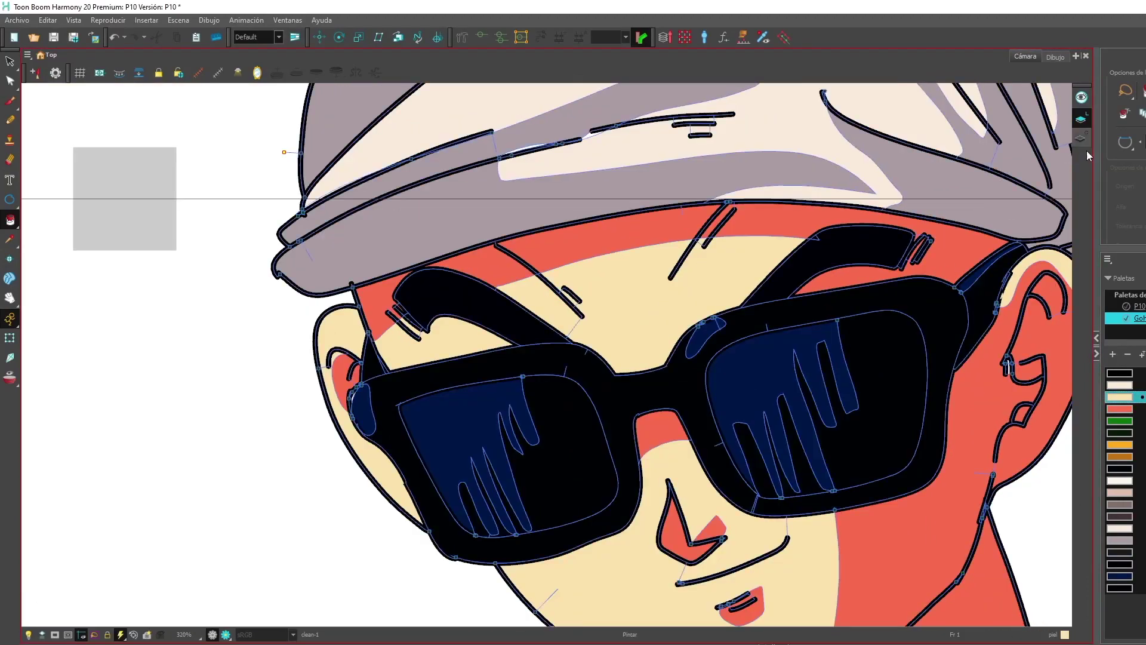
pyautogui.click(1120, 409)
pyautogui.click(1015, 359)
pyautogui.scroll(-3, 1016, 359)
pyautogui.scroll(-3, 875, 257)
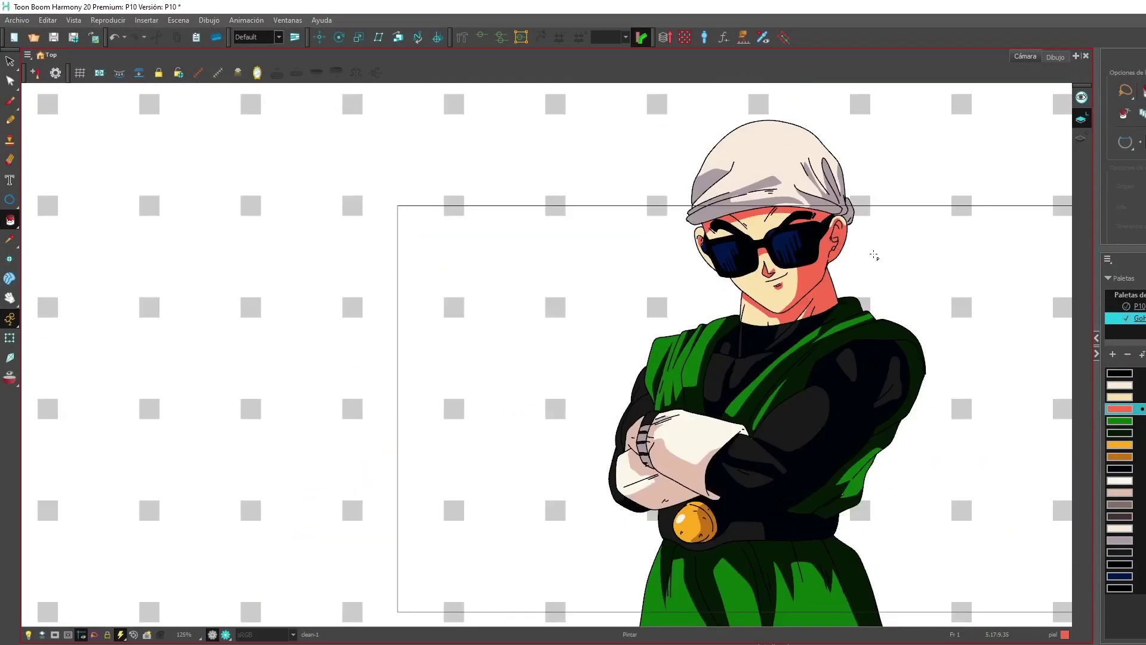
# Hide the rough sketch and the squared backdrop to leave only the coloured character, and save the project
pyautogui.moveTo(879, 283); pyautogui.dragTo(783, 225)
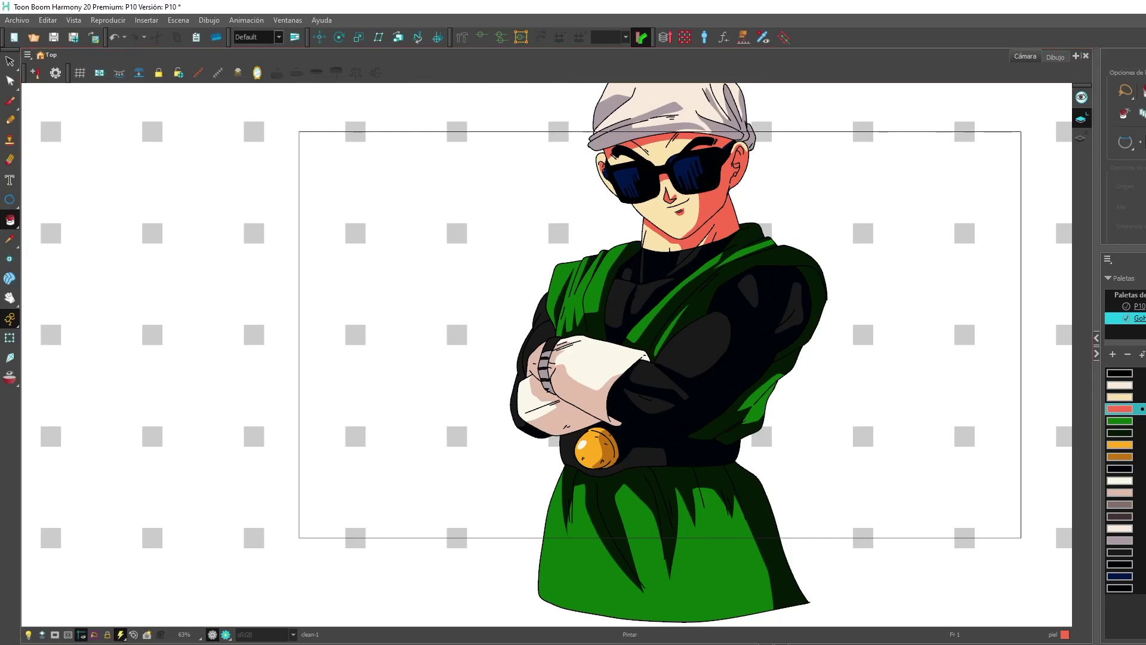
pyautogui.scroll(-3, 855, 161)
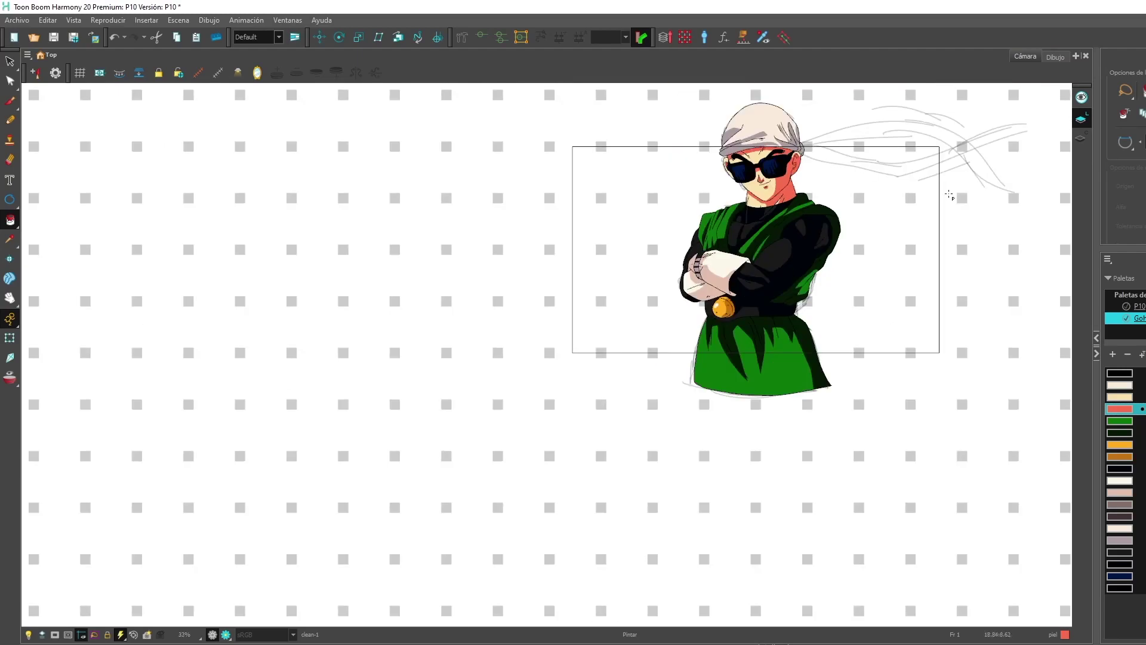
pyautogui.moveTo(949, 194); pyautogui.dragTo(819, 253)
pyautogui.scroll(1, 799, 208)
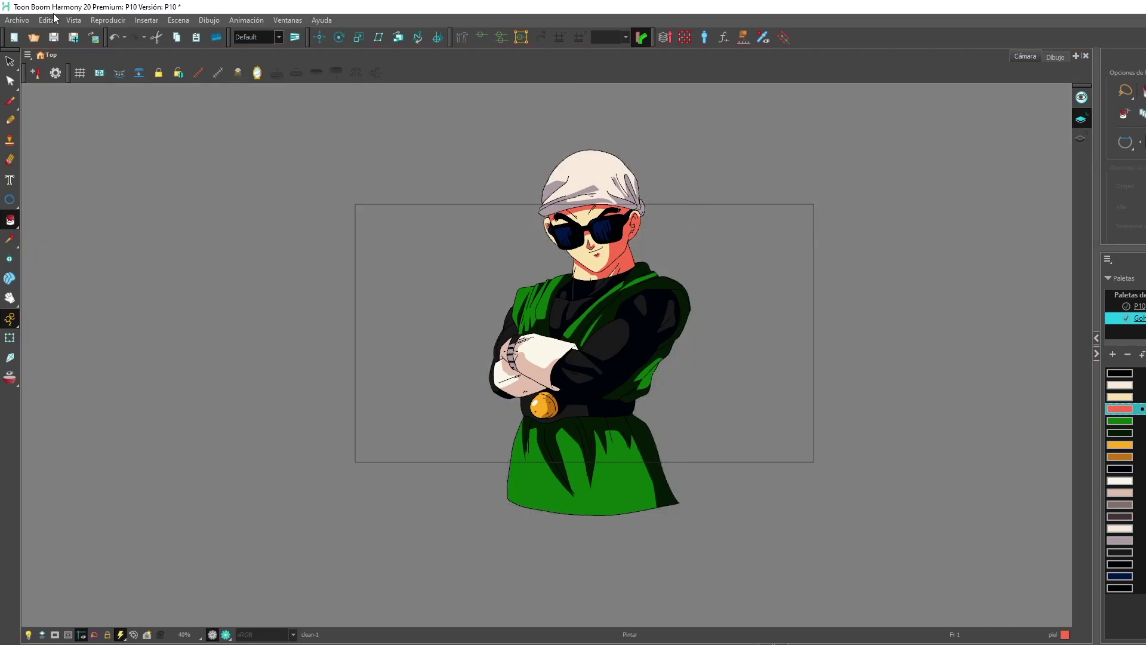
pyautogui.click(16, 20)
pyautogui.click(42, 73)
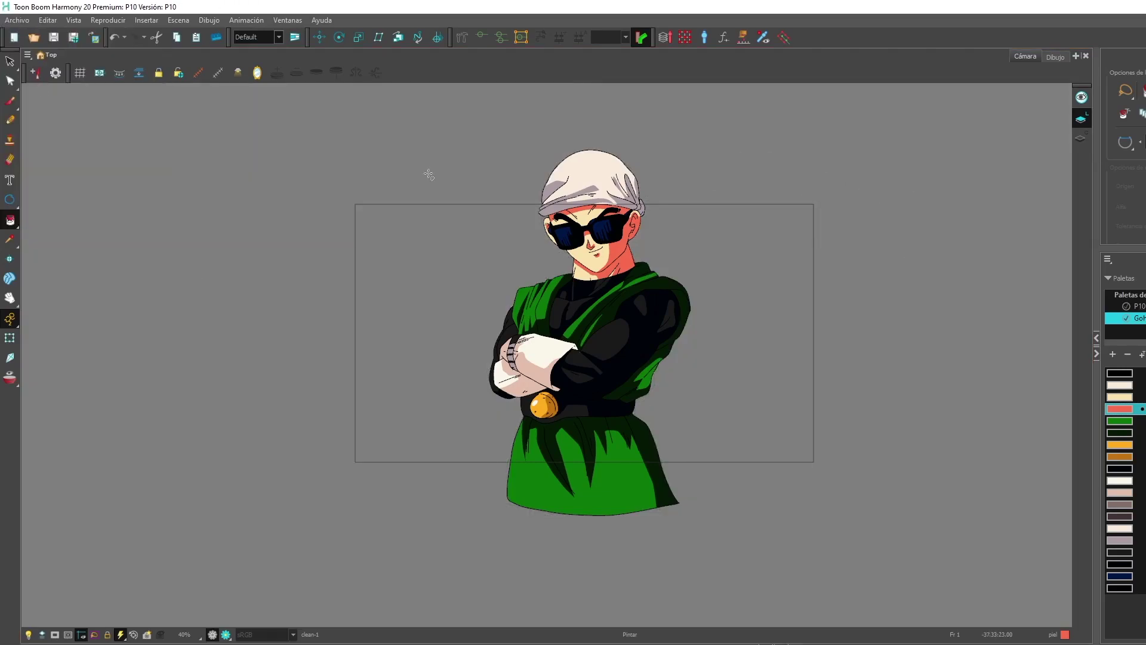